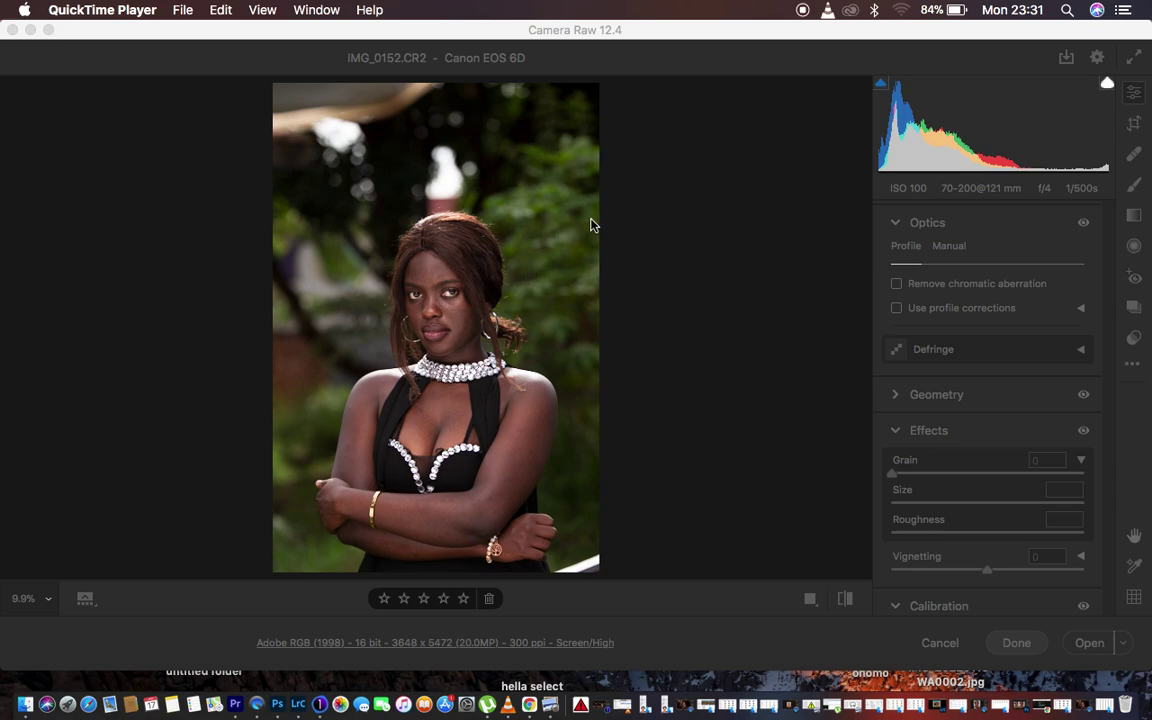
Bring the Camera Raw window with the IMG_0152.CR2 portrait to the front
click(518, 25)
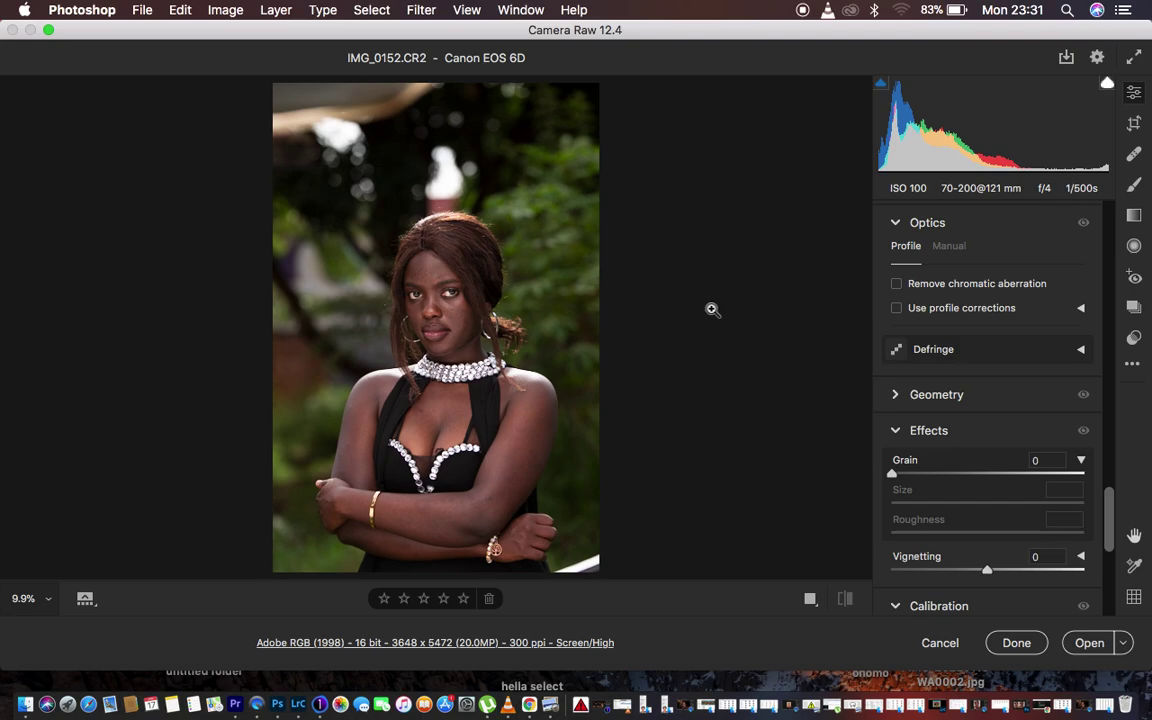
click(449, 341)
click(447, 314)
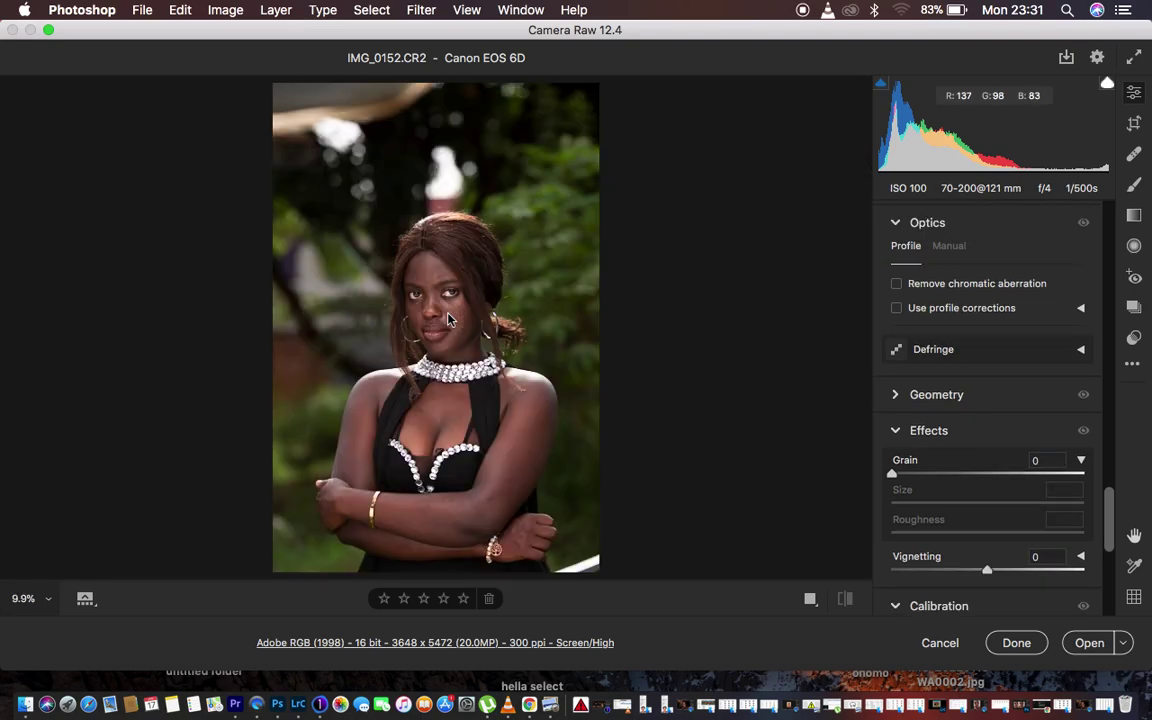
click(447, 319)
click(455, 319)
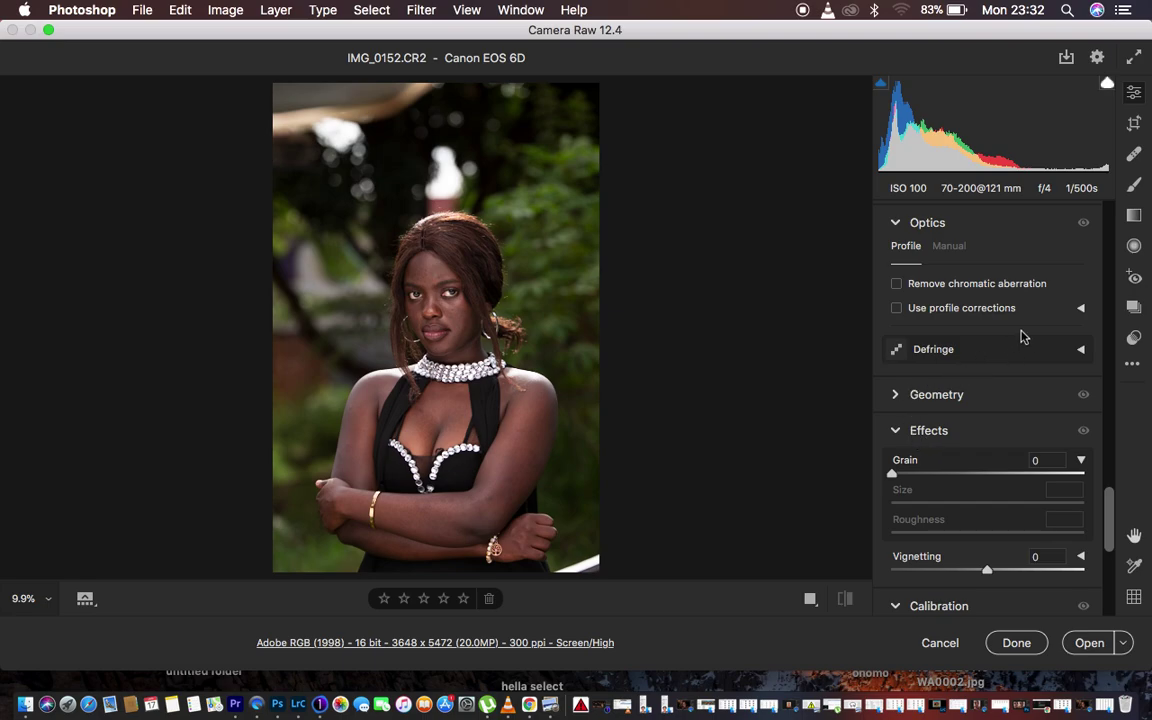
In the basic tone adjustments, set Highlights to -100, Whites to -49 and Blacks to -28
scroll(1021, 334, up, 10)
scroll(1021, 336, up, 10)
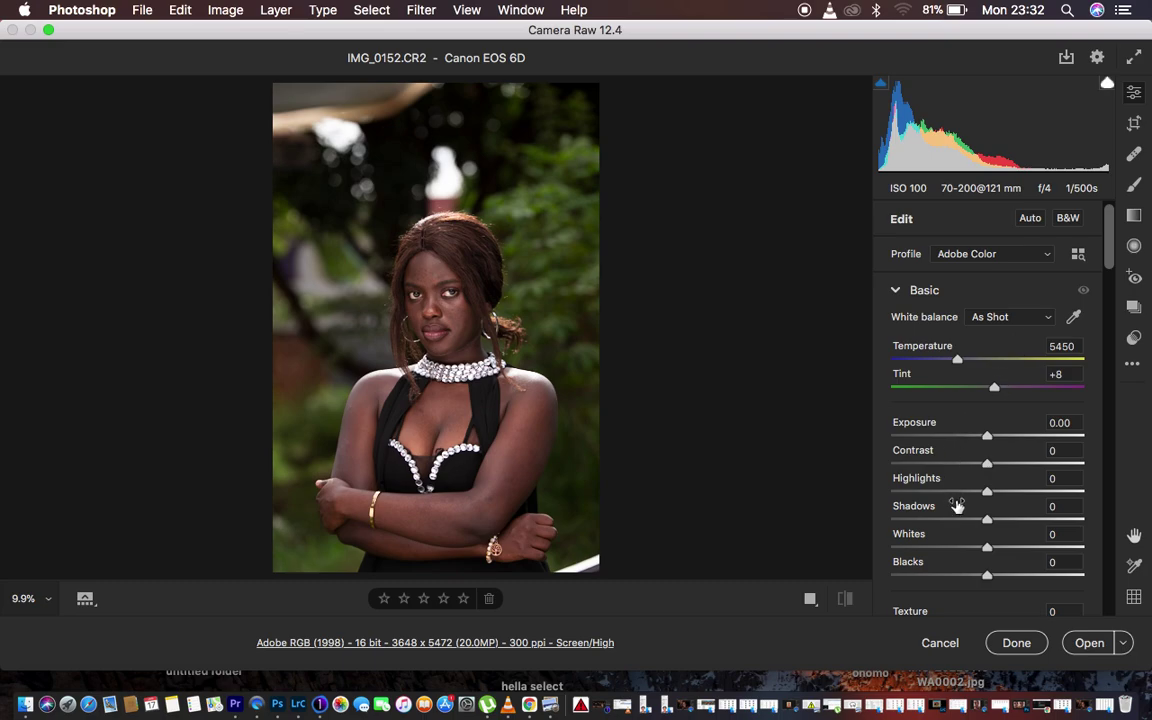
drag(968, 492, 770, 445)
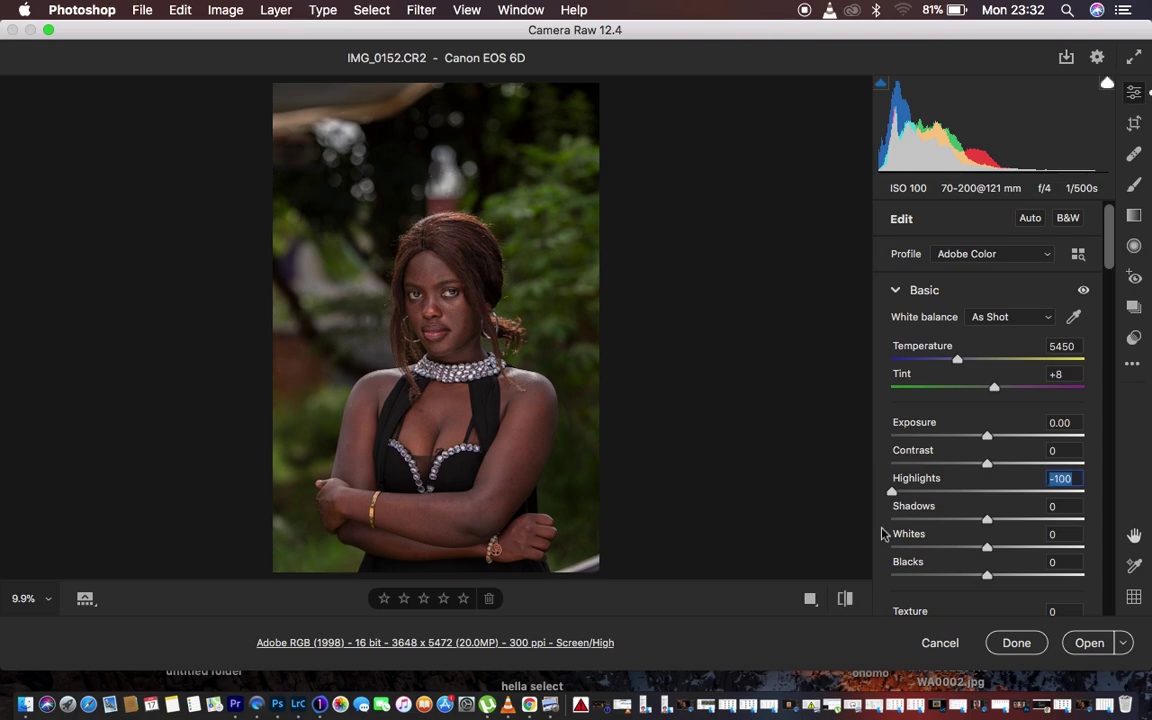
drag(969, 547, 944, 550)
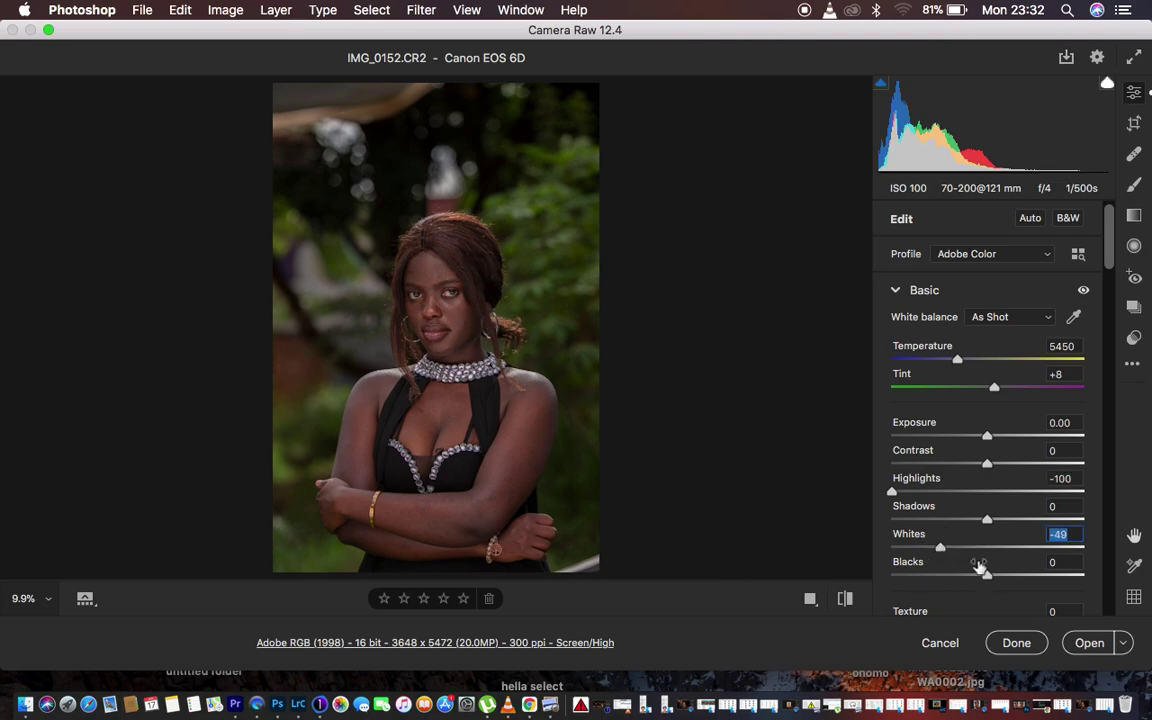
drag(986, 578, 957, 581)
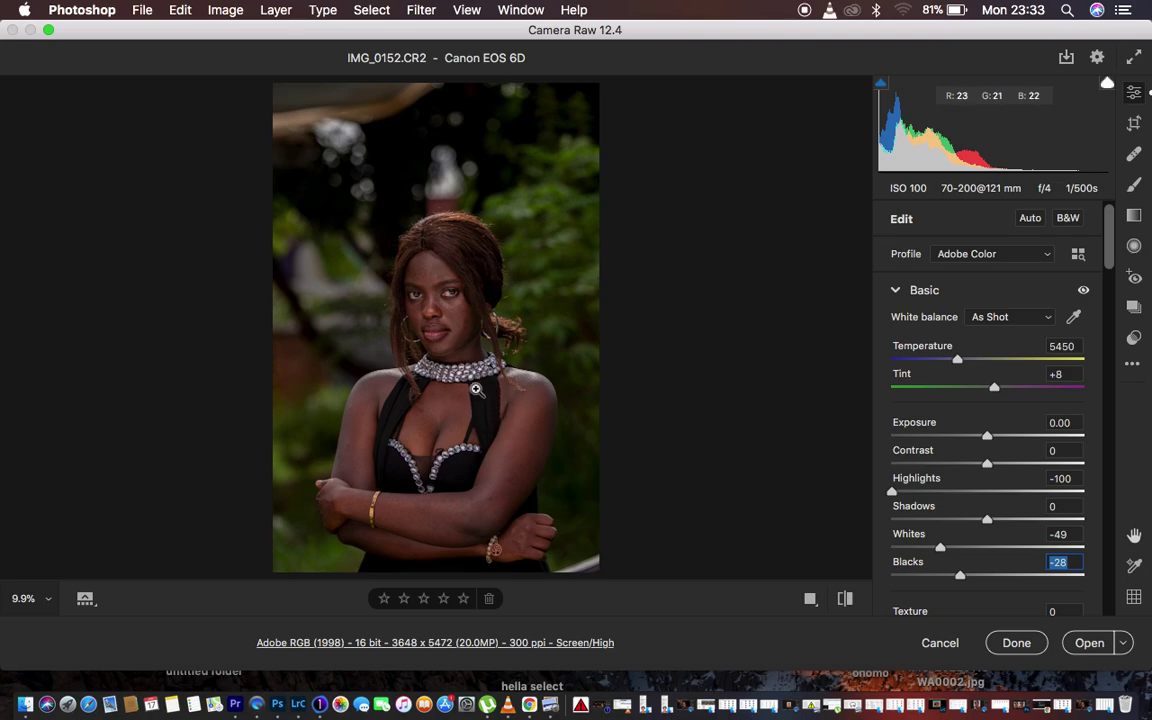
Raise the portrait's Shadows to +39 and its Contrast to +10
click(987, 520)
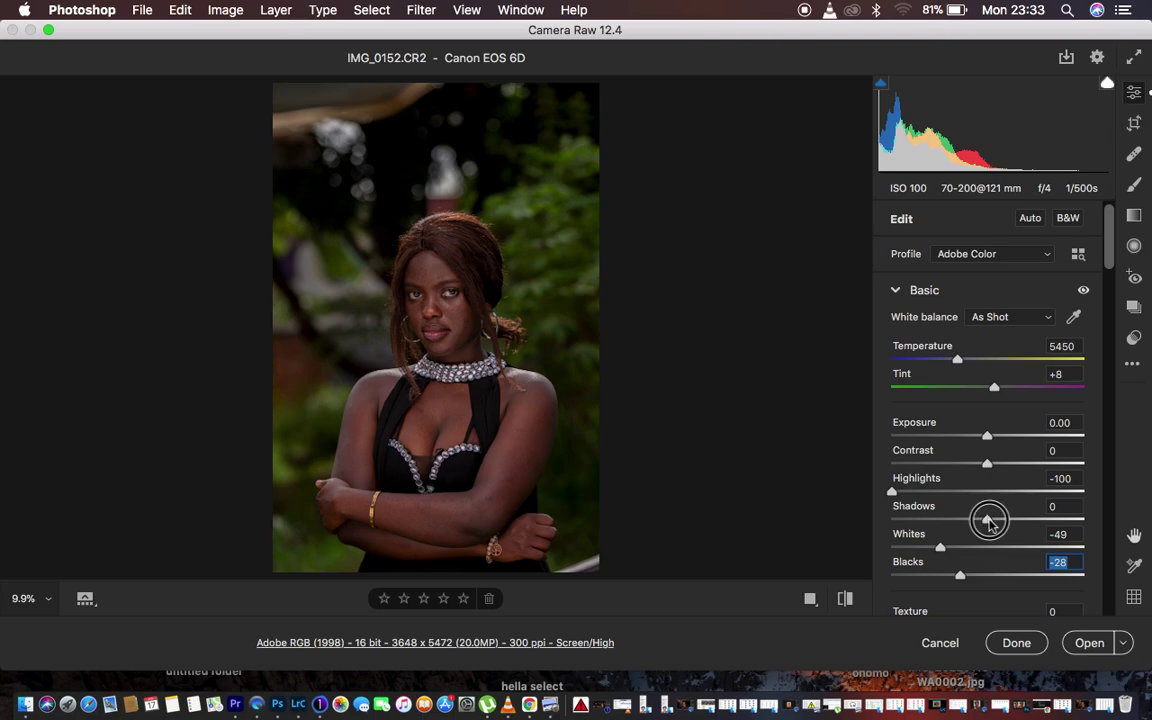
drag(988, 520, 1023, 519)
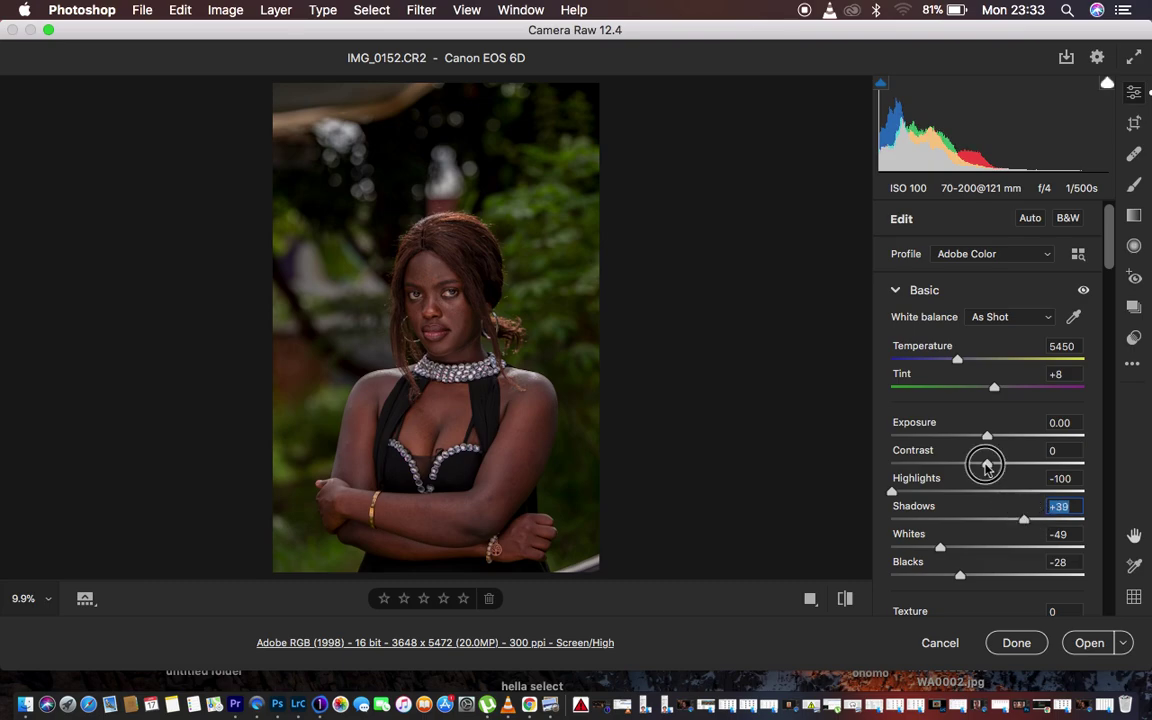
drag(986, 464, 997, 467)
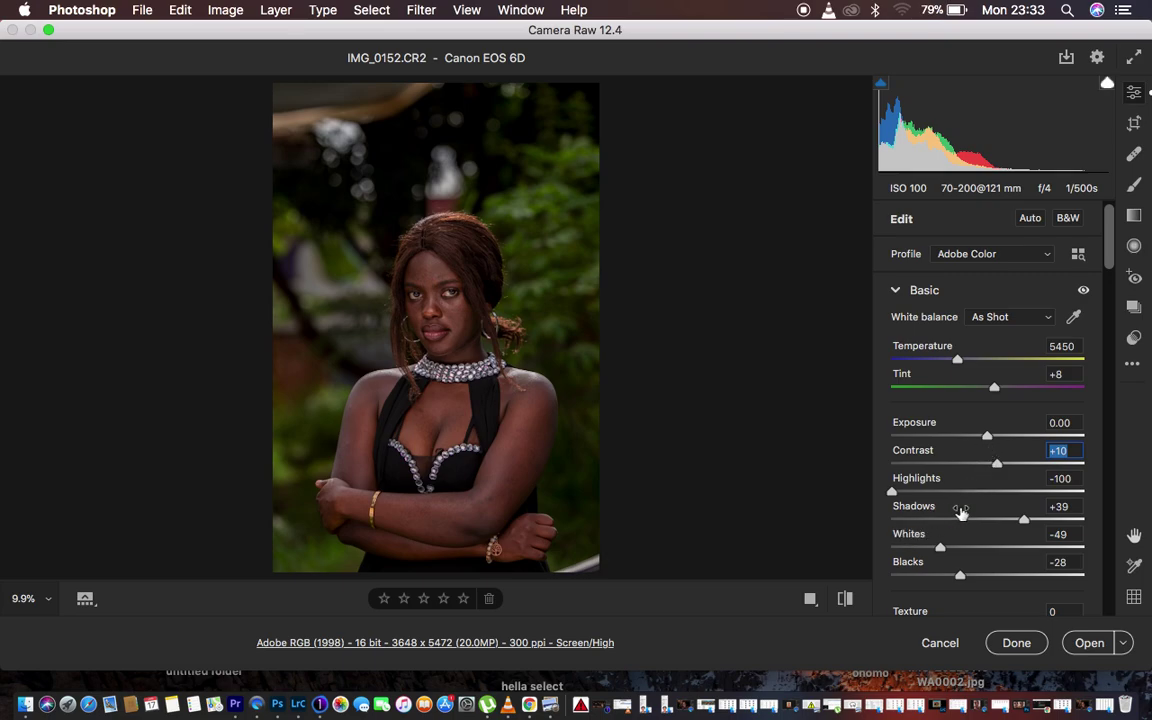
Increase the display brightness by several levels
key(F2)
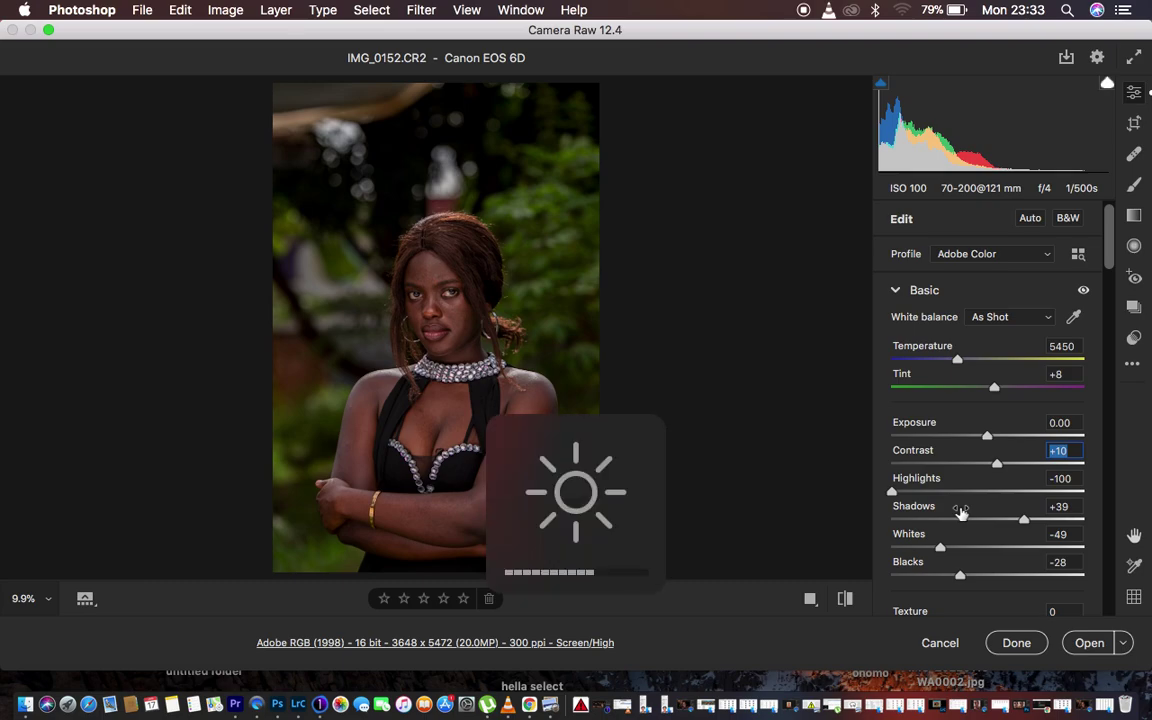
key(F2)
key(F2)
key(F2)
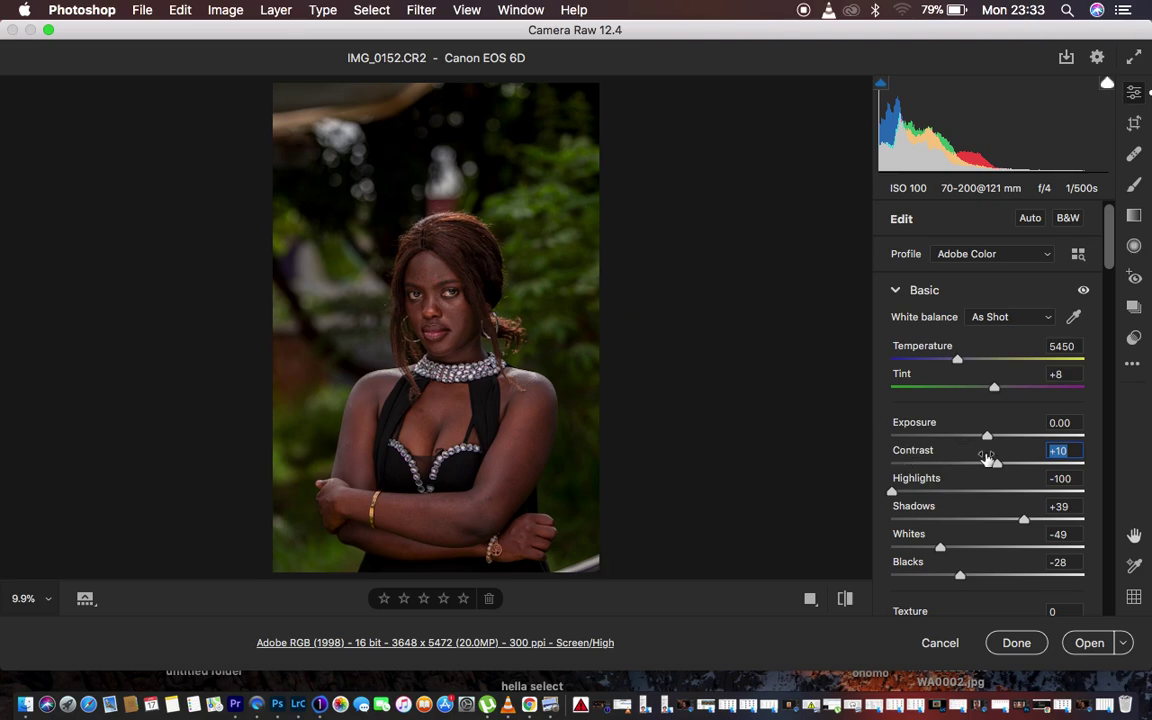
Set the portrait's Exposure to +0.20 and shift its white balance Tint to +4
drag(987, 441, 990, 441)
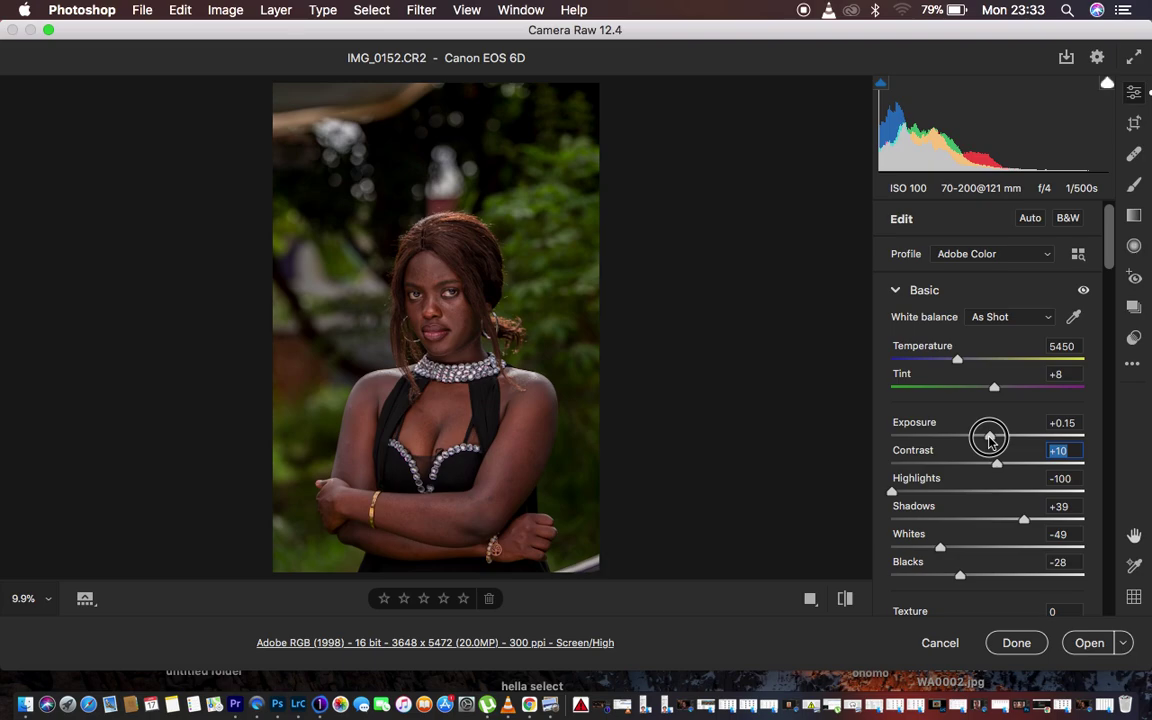
drag(990, 437, 991, 437)
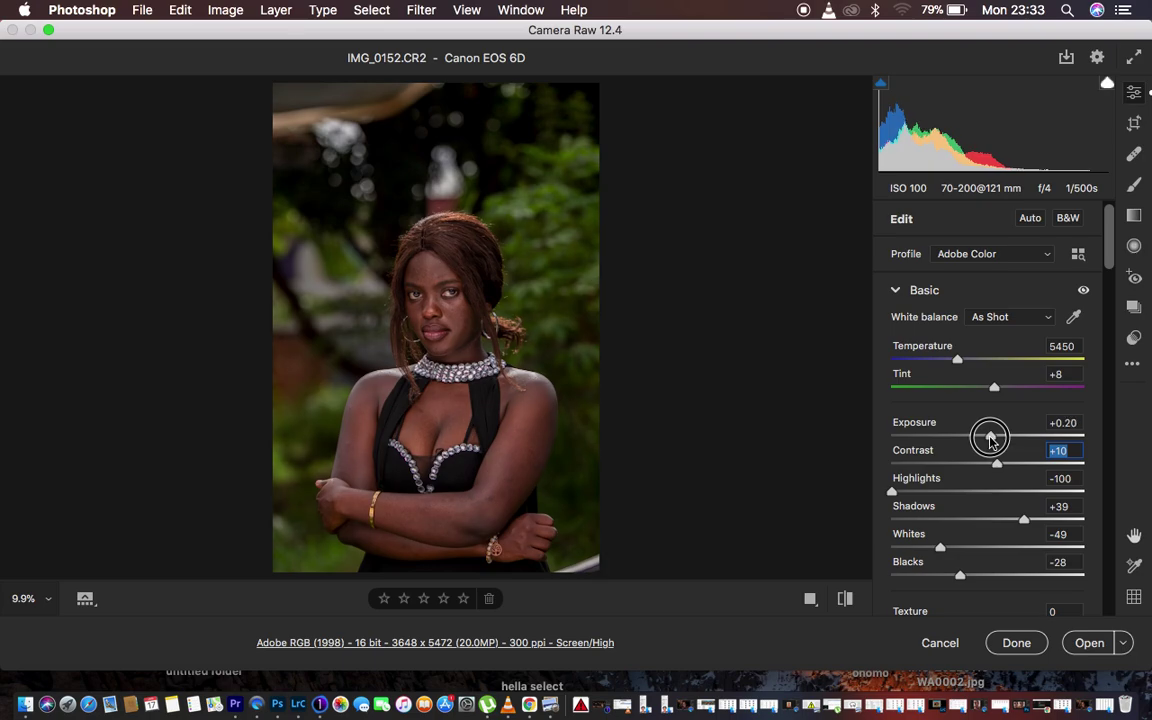
click(990, 438)
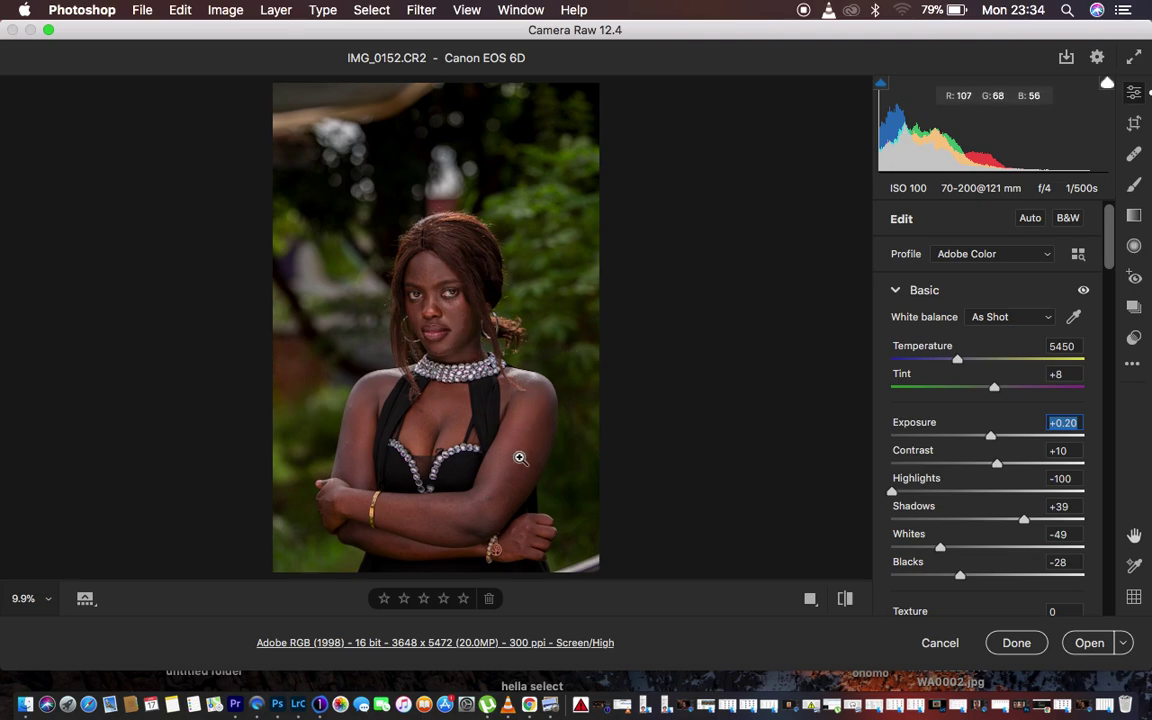
click(993, 390)
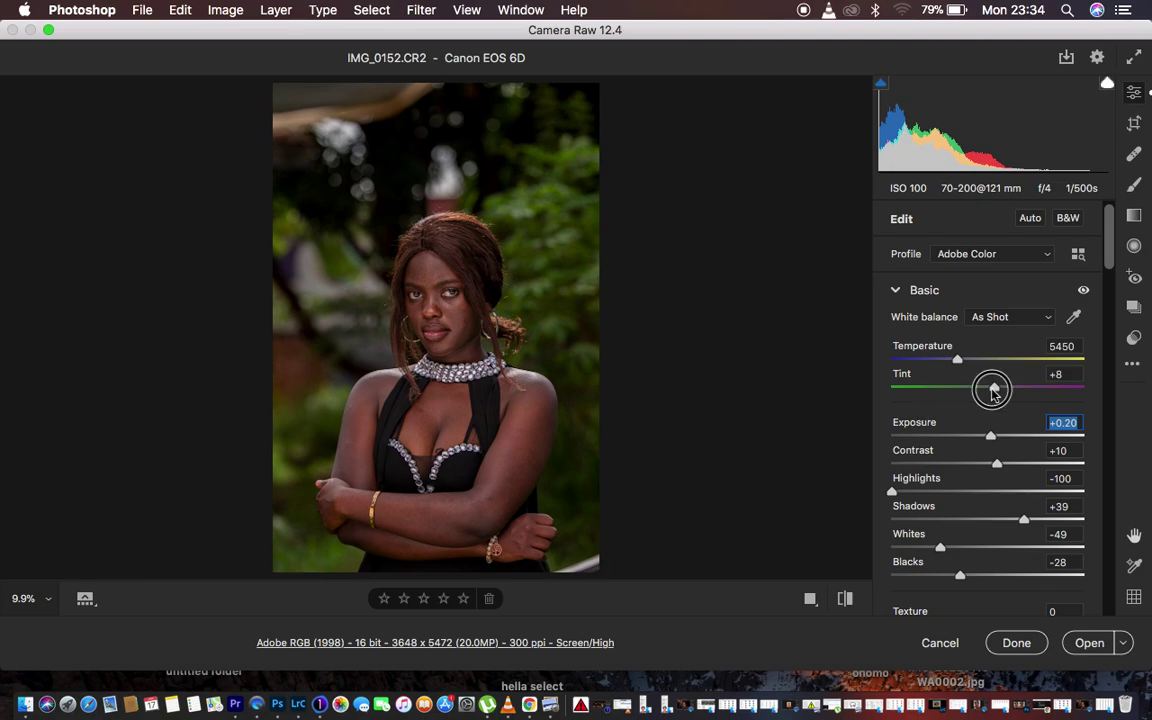
drag(993, 390, 990, 391)
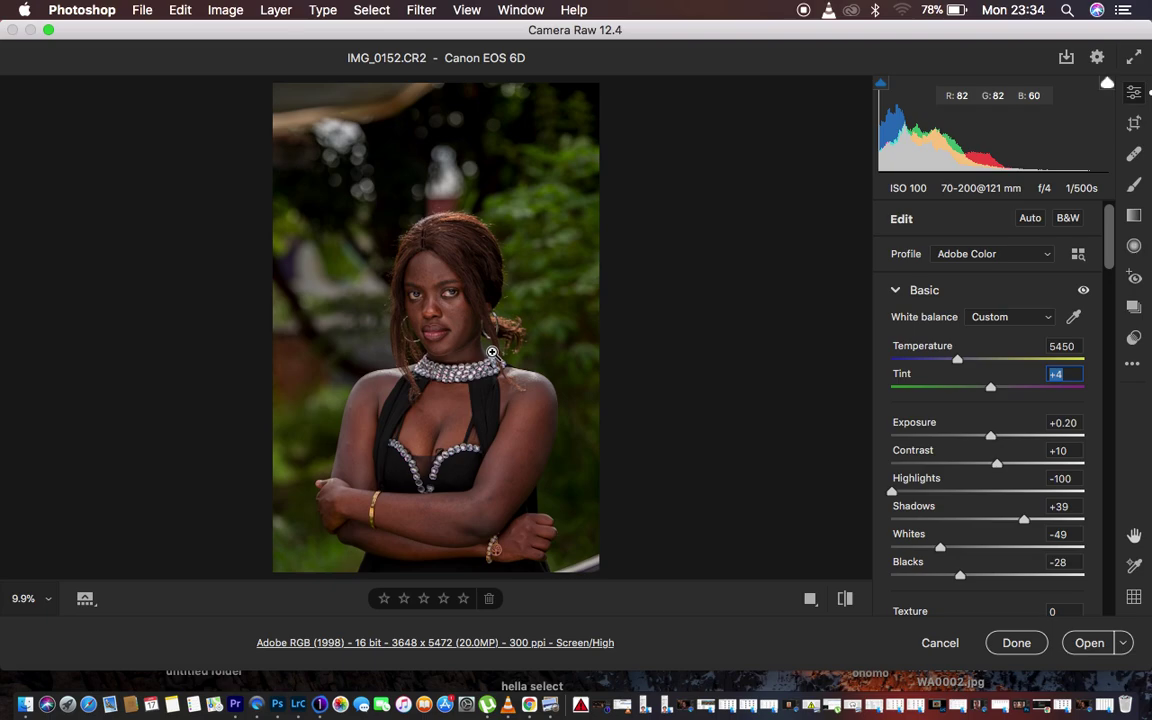
Set the portrait's Clarity to +5
scroll(975, 478, down, 5)
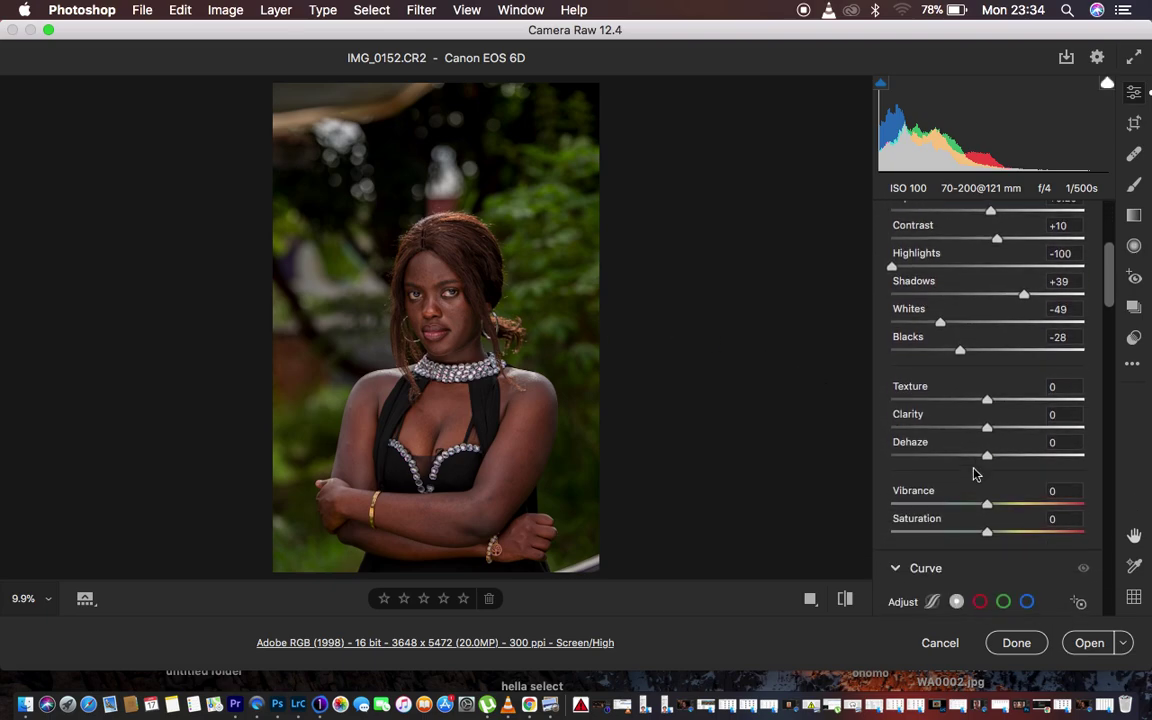
drag(987, 428, 993, 430)
scroll(990, 485, down, 2)
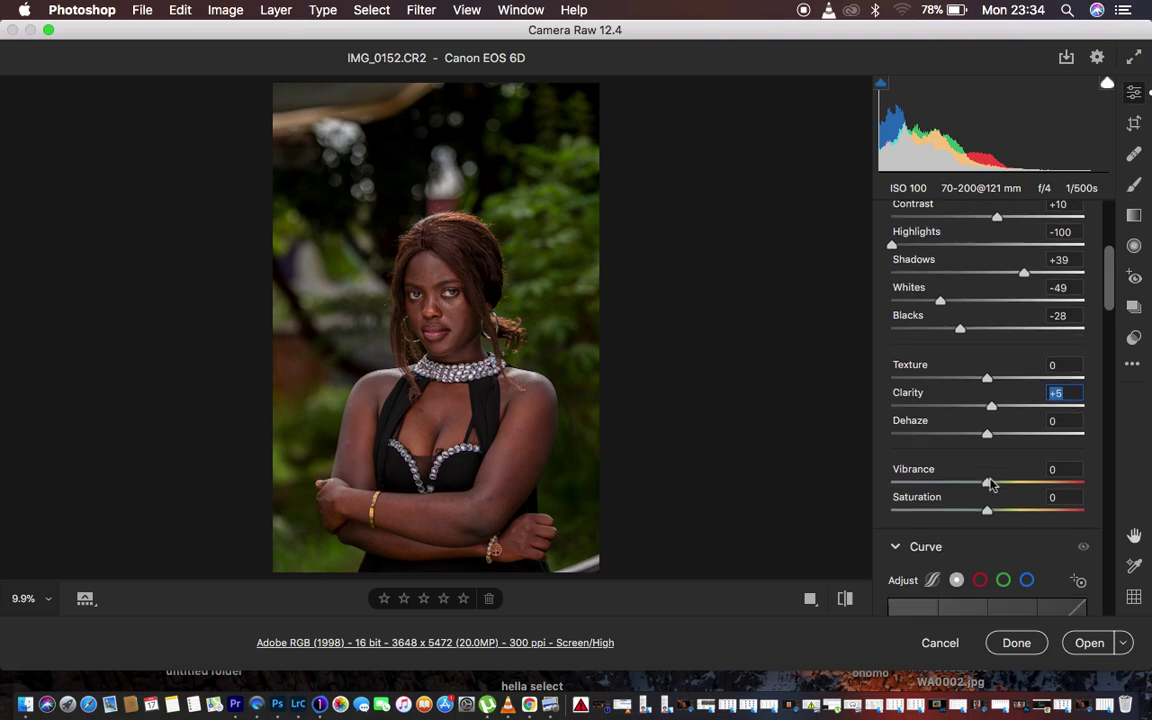
In the Color Mixer's HSL hue adjustments, set Reds to +14 and Oranges to +7
scroll(990, 485, down, 15)
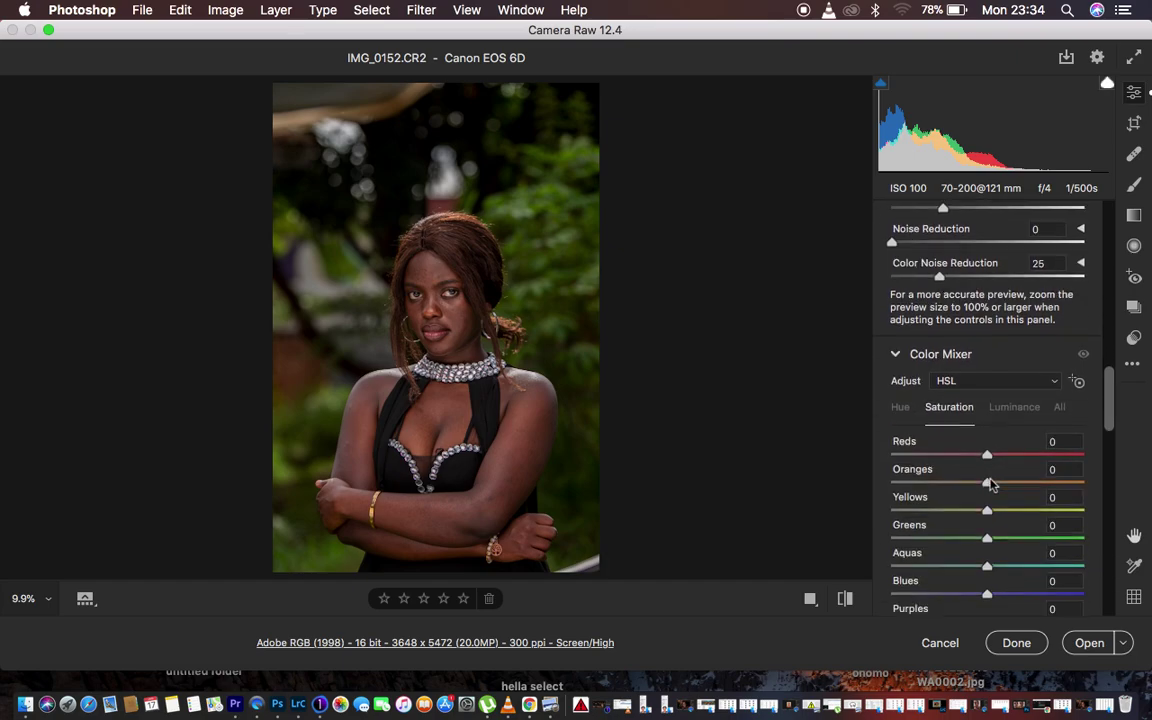
scroll(990, 485, down, 4)
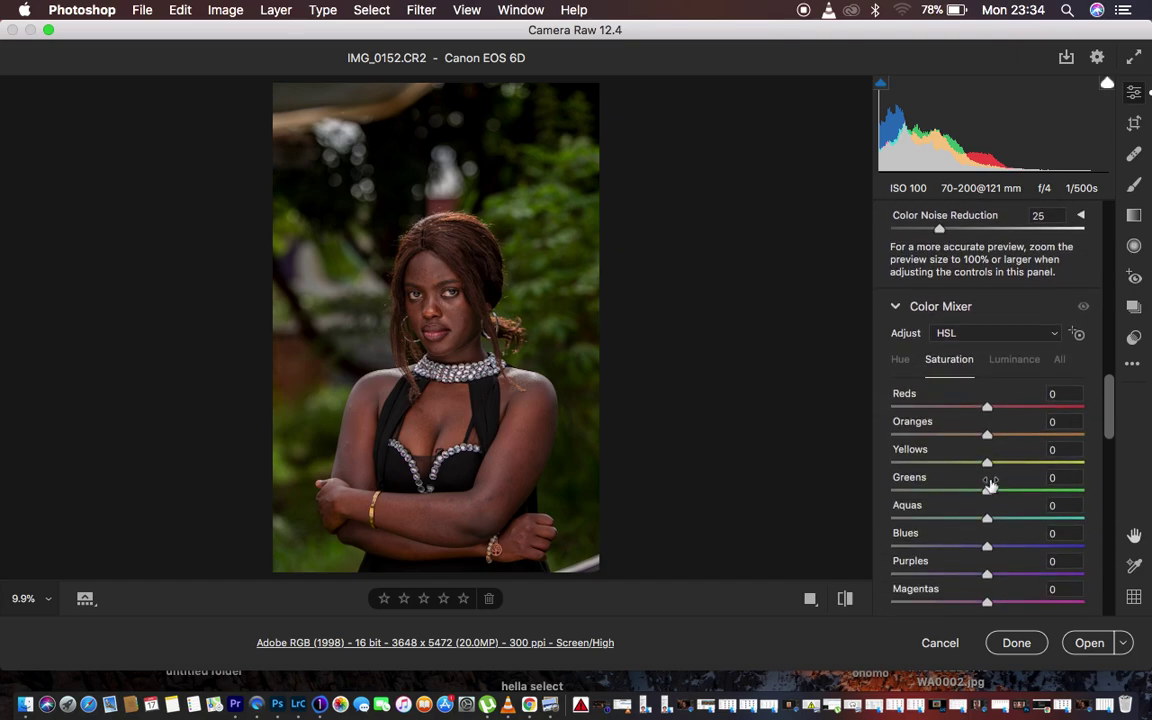
click(896, 307)
click(896, 305)
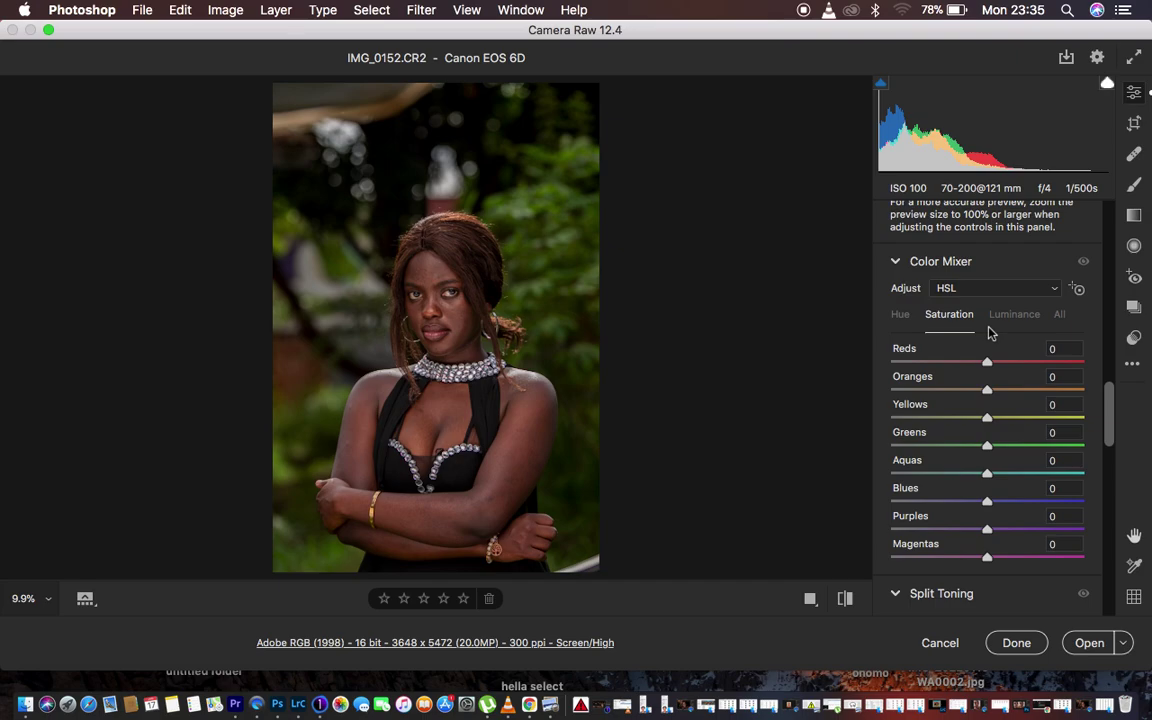
click(901, 315)
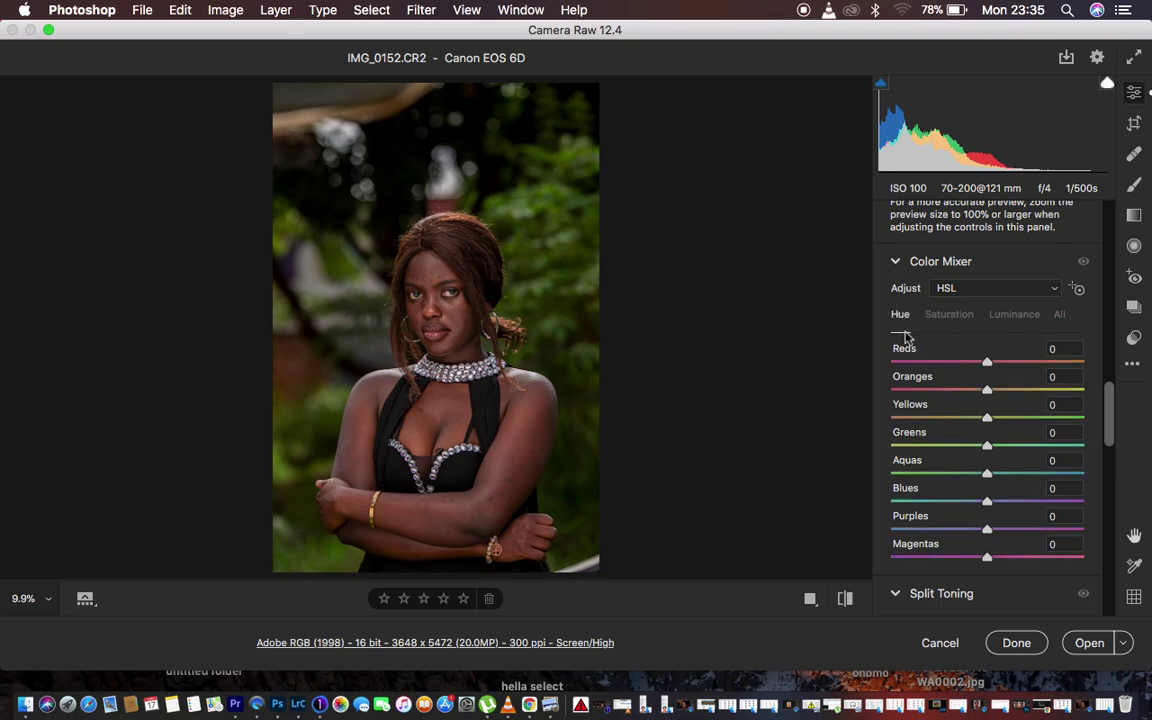
click(987, 364)
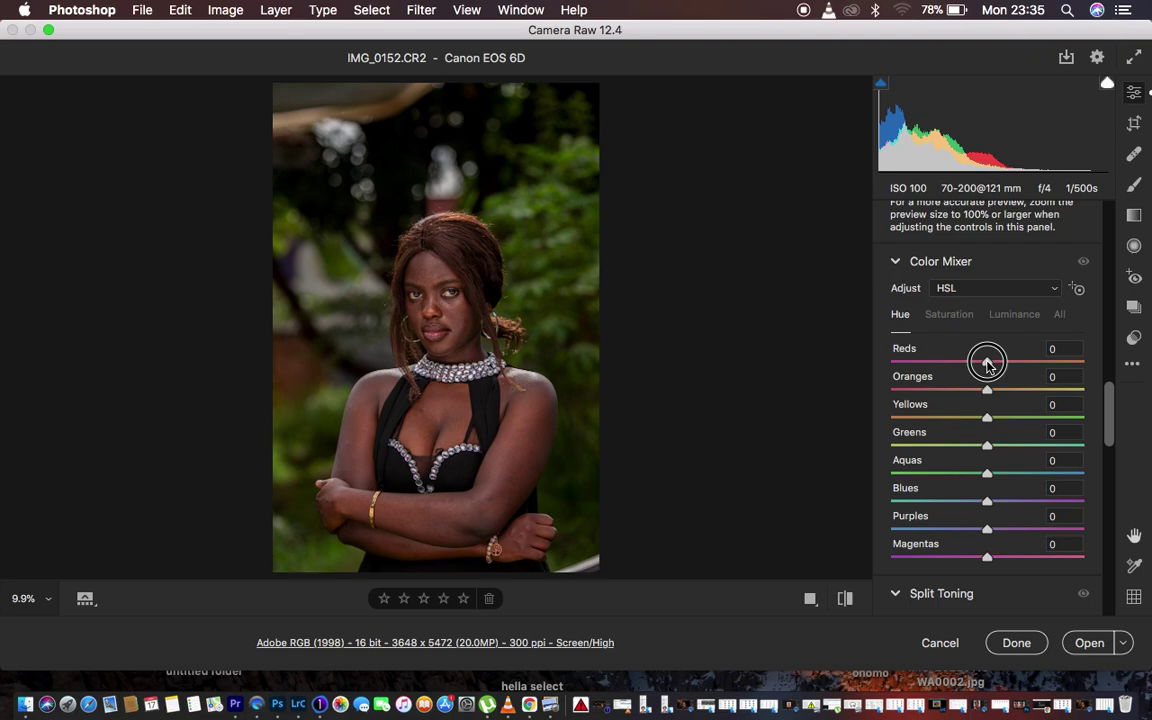
drag(987, 364, 1001, 368)
drag(988, 396, 998, 386)
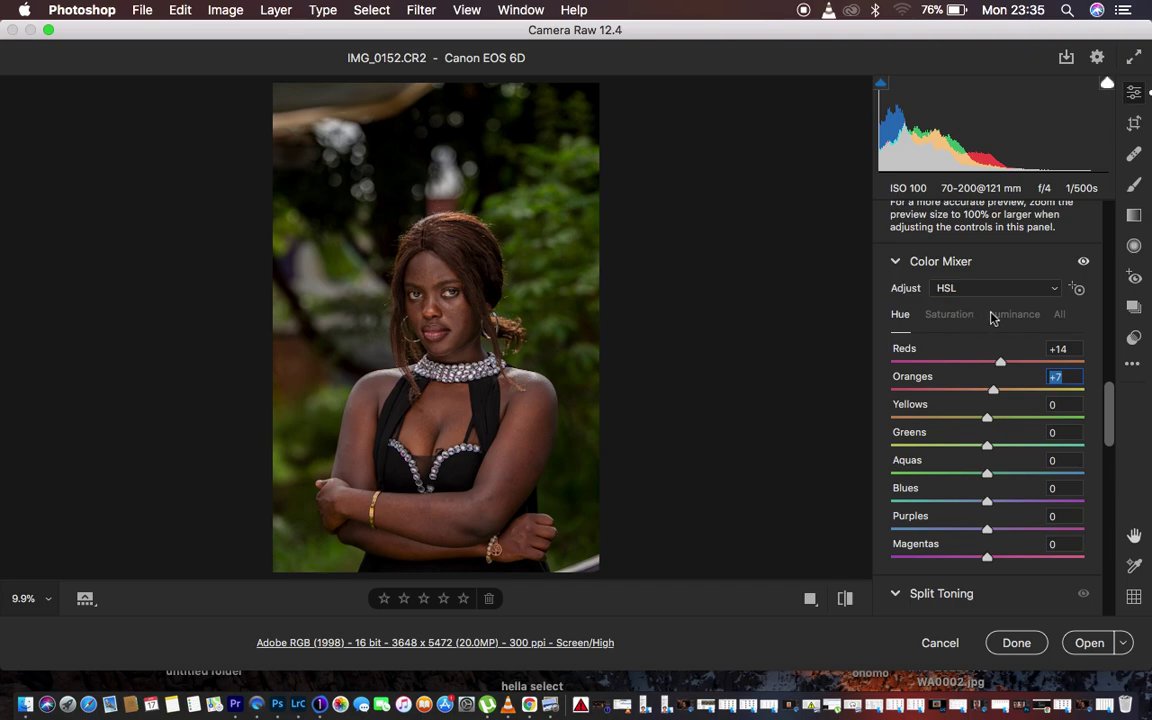
In the Color Mixer, try out the Oranges luminance and settle on -25
click(1015, 316)
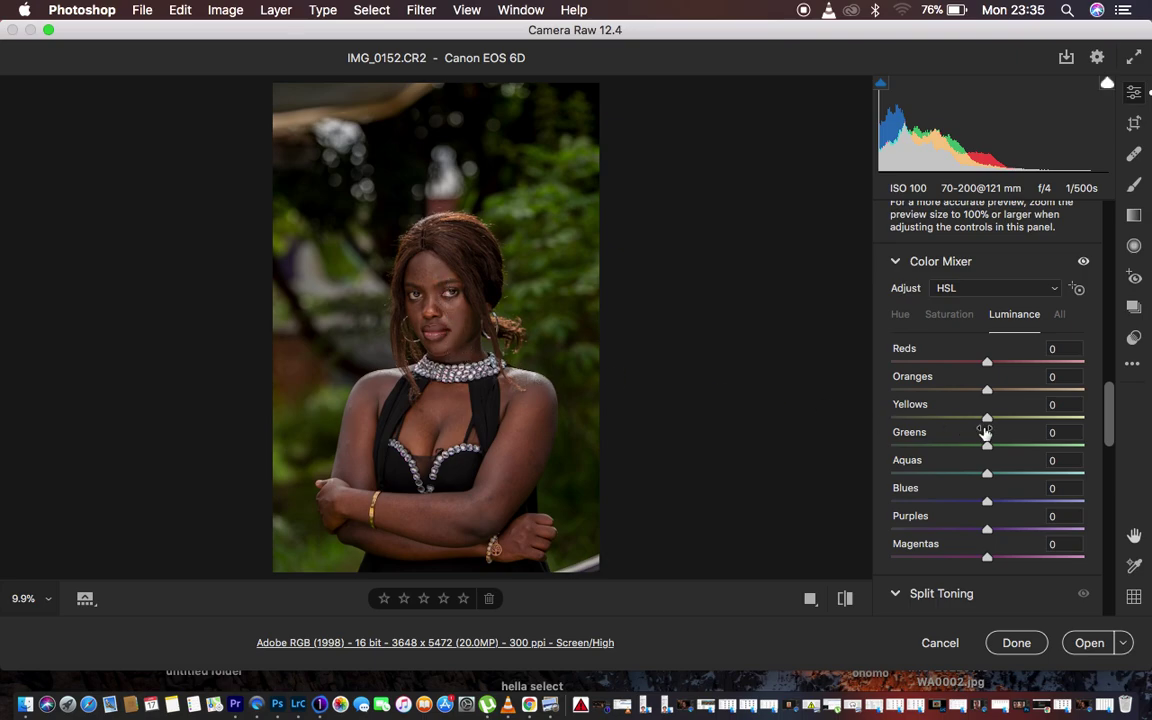
drag(983, 391, 804, 354)
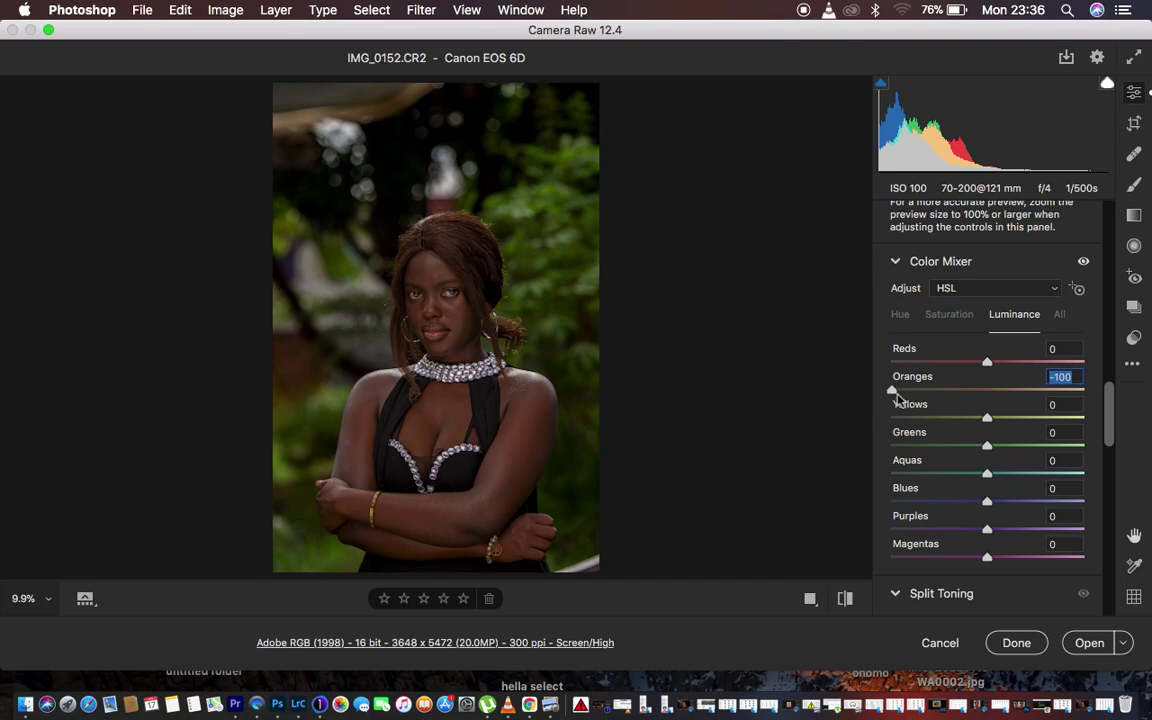
drag(895, 395, 1041, 393)
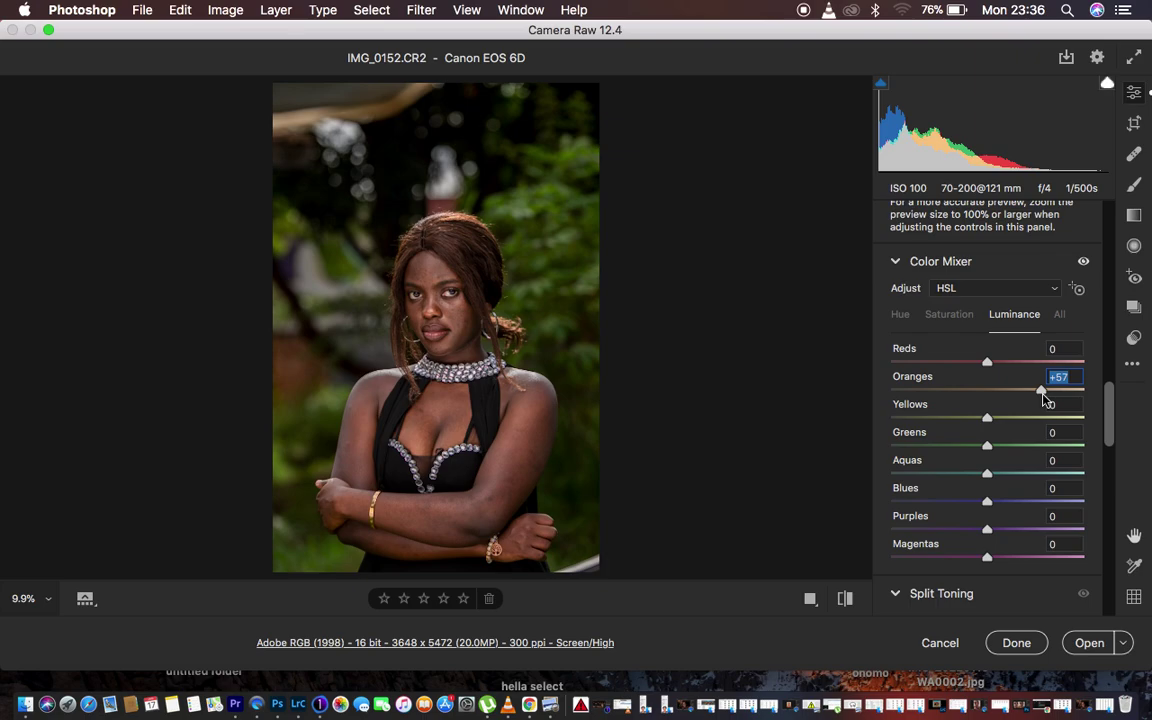
double_click(1040, 392)
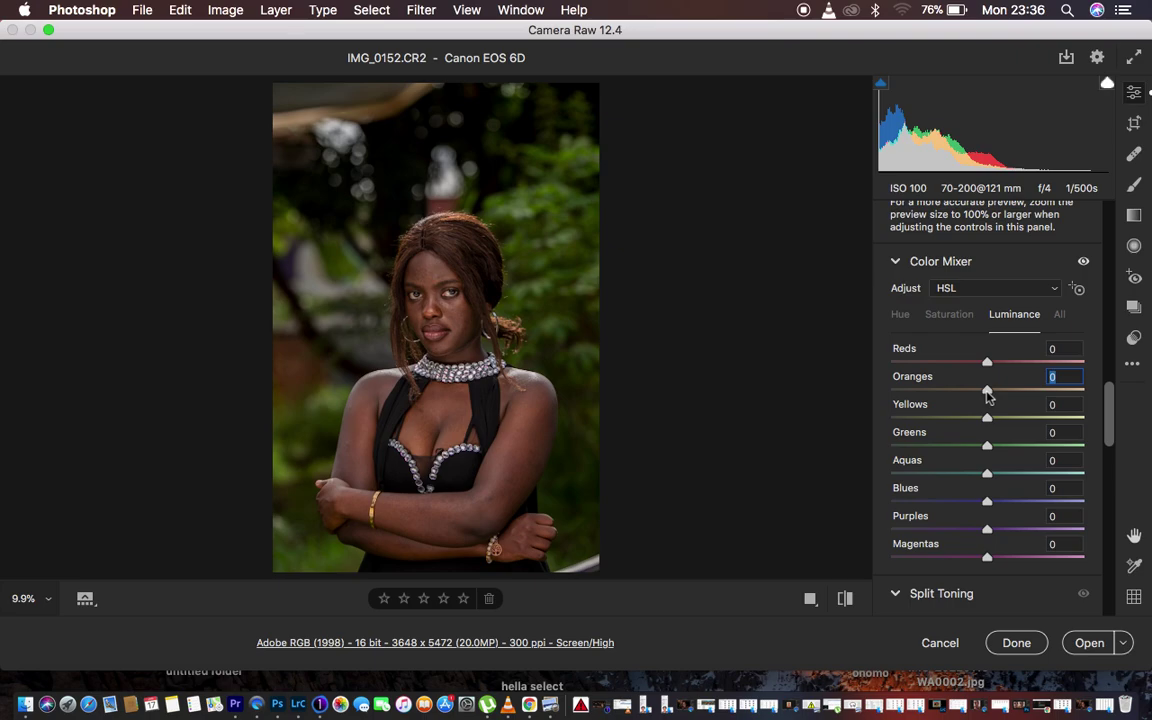
drag(987, 395, 963, 397)
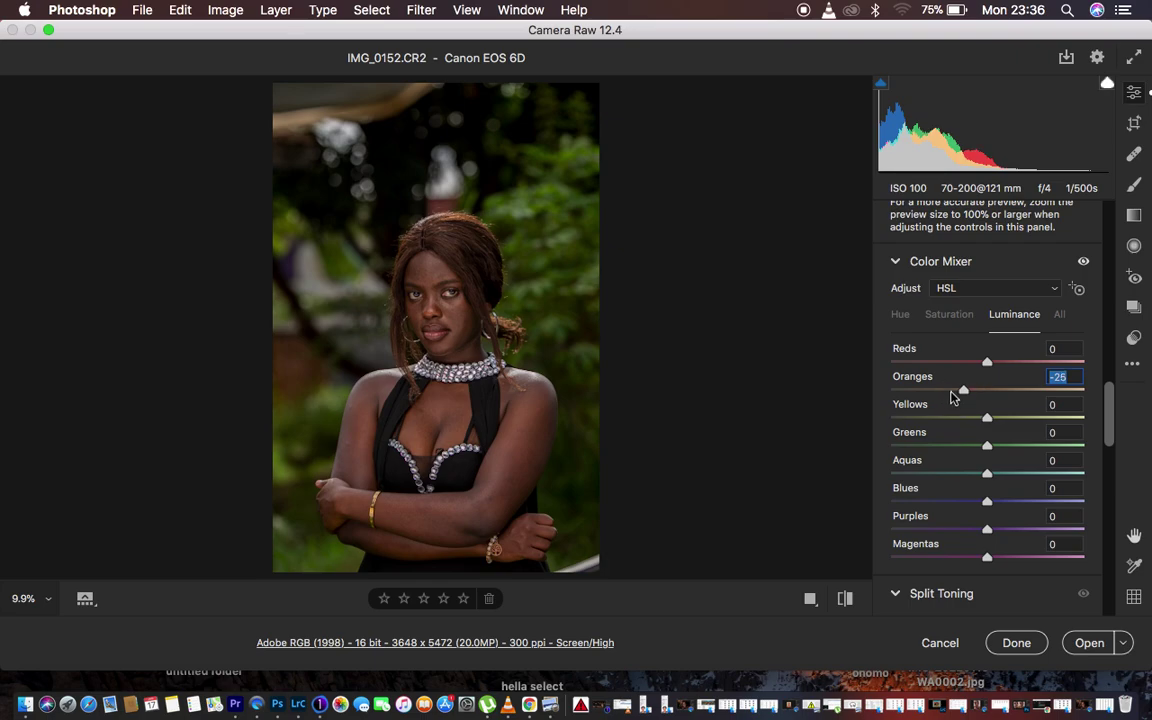
Compare the portrait before and after the edits, returning to the edited version
click(845, 599)
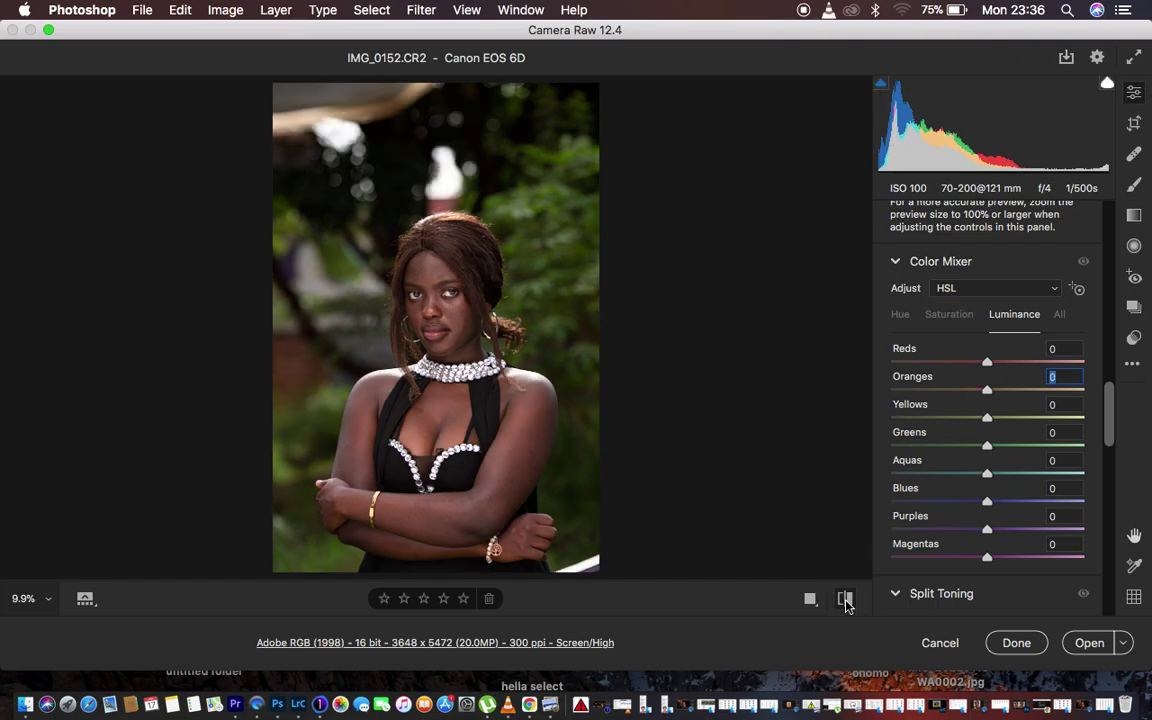
click(845, 599)
click(845, 599)
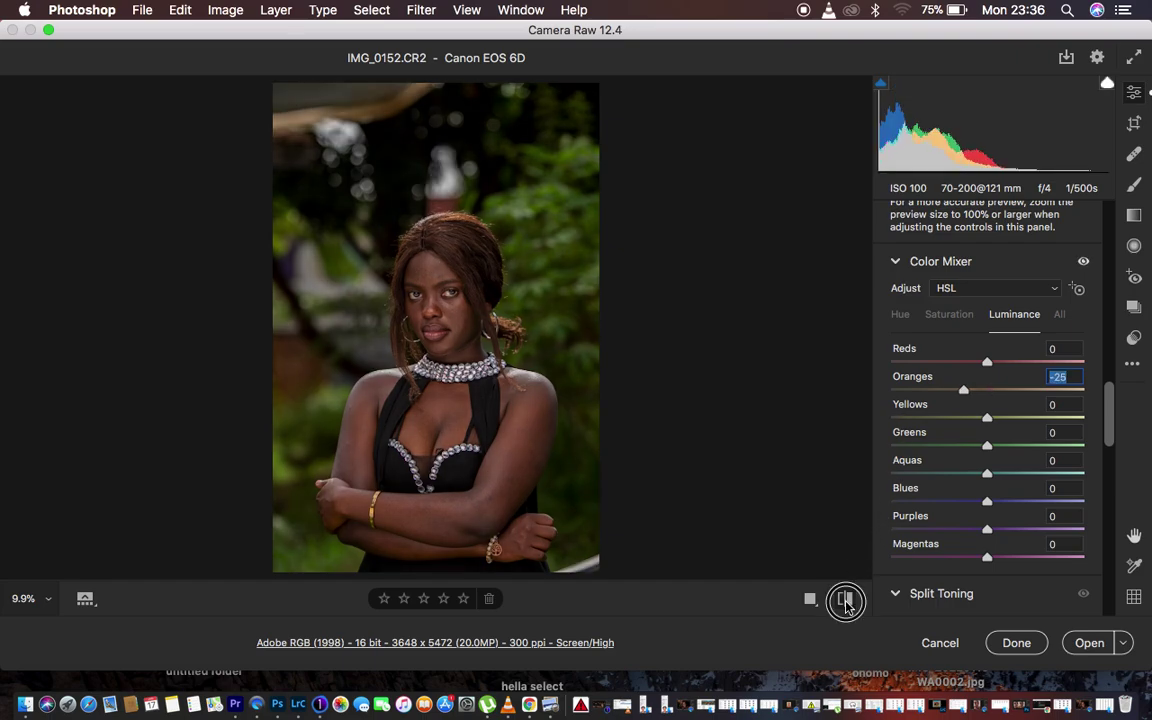
click(845, 599)
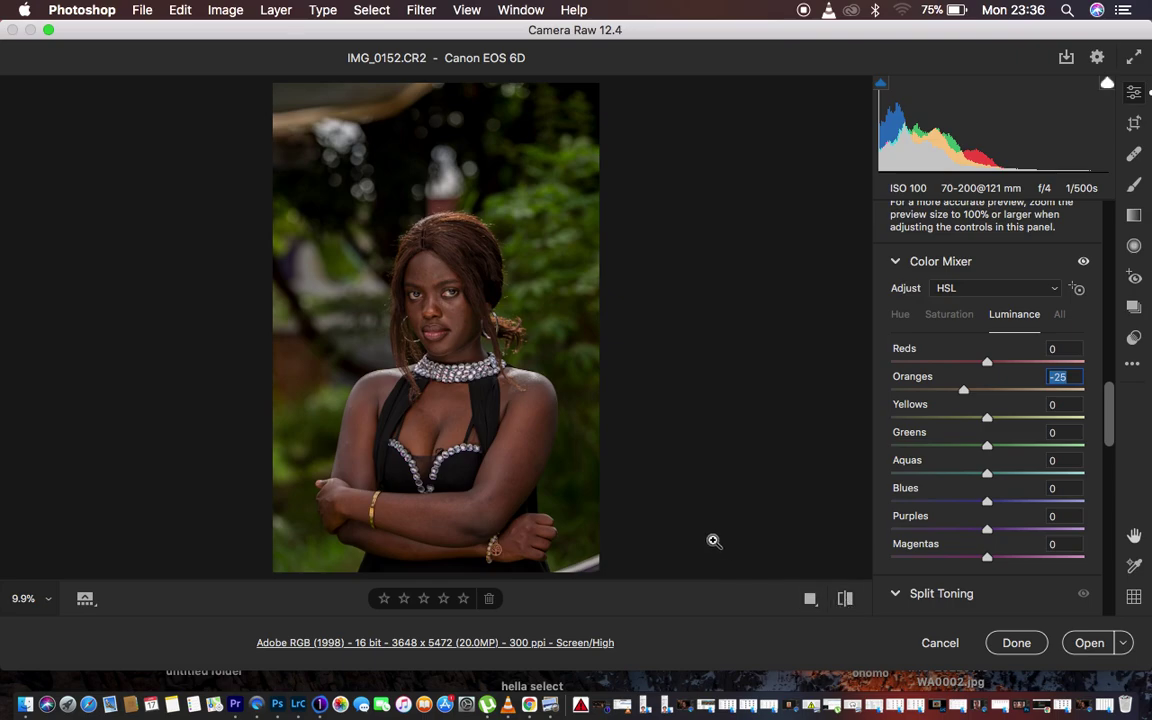
Examine the edited skin tones close up at 25% and in the wider view of the portrait
key(super+equal)
key(super+equal)
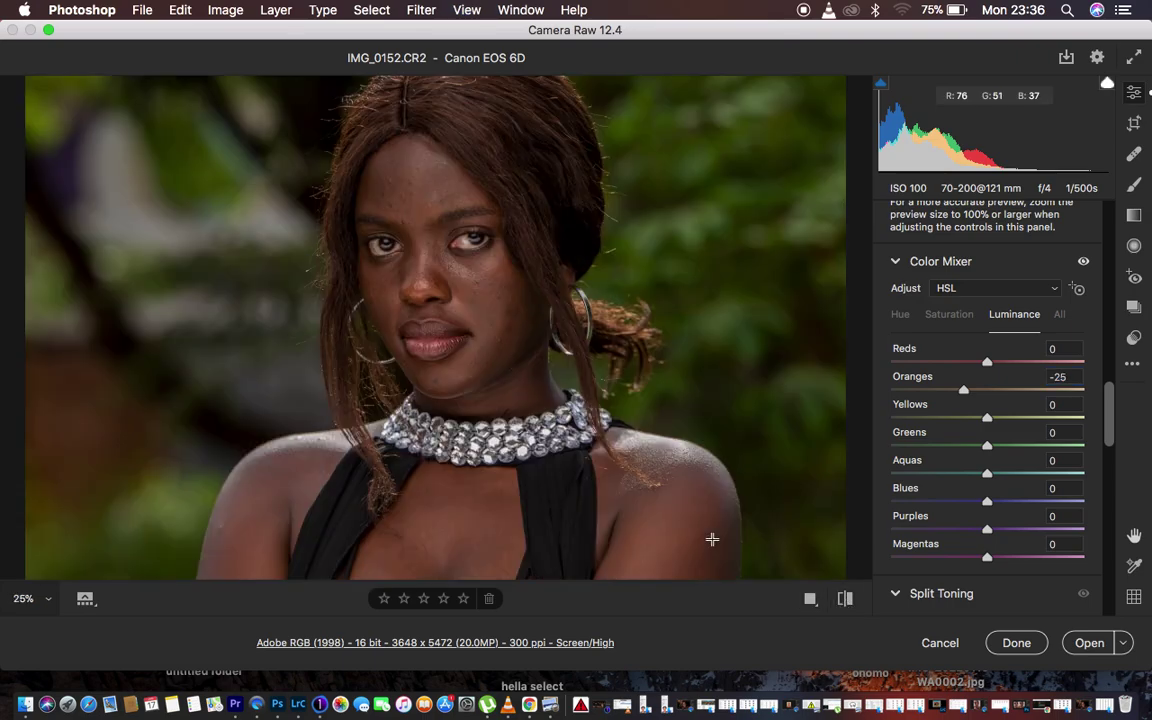
key(super+minus)
key(super+minus)
key(super+minus)
key(super+minus)
key(super+equal)
key(super+equal)
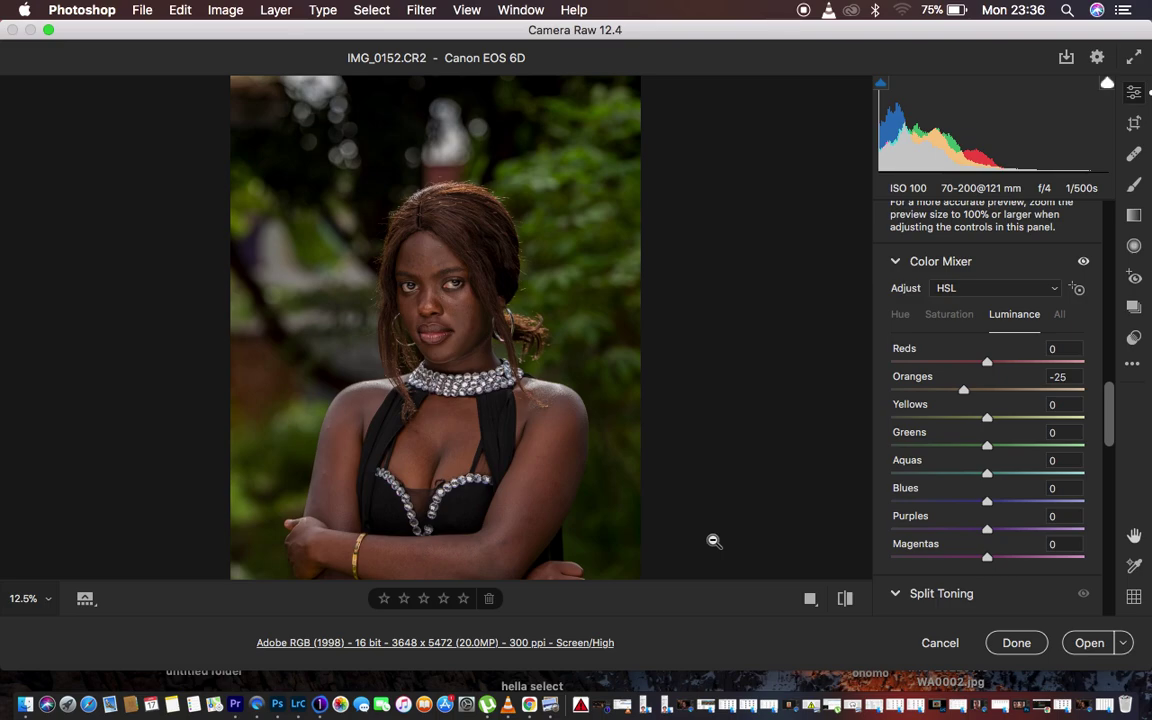
In the Color Mixer's HSL hue adjustments, set Greens and Yellows to +100
click(901, 315)
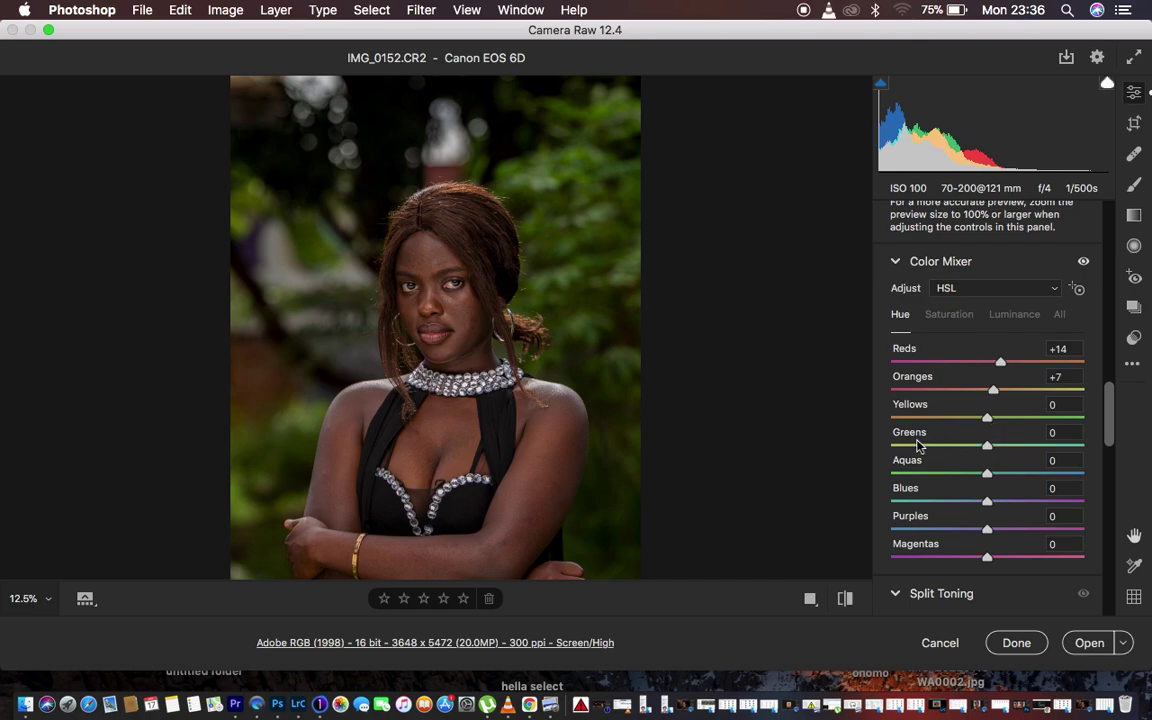
drag(987, 445, 1080, 443)
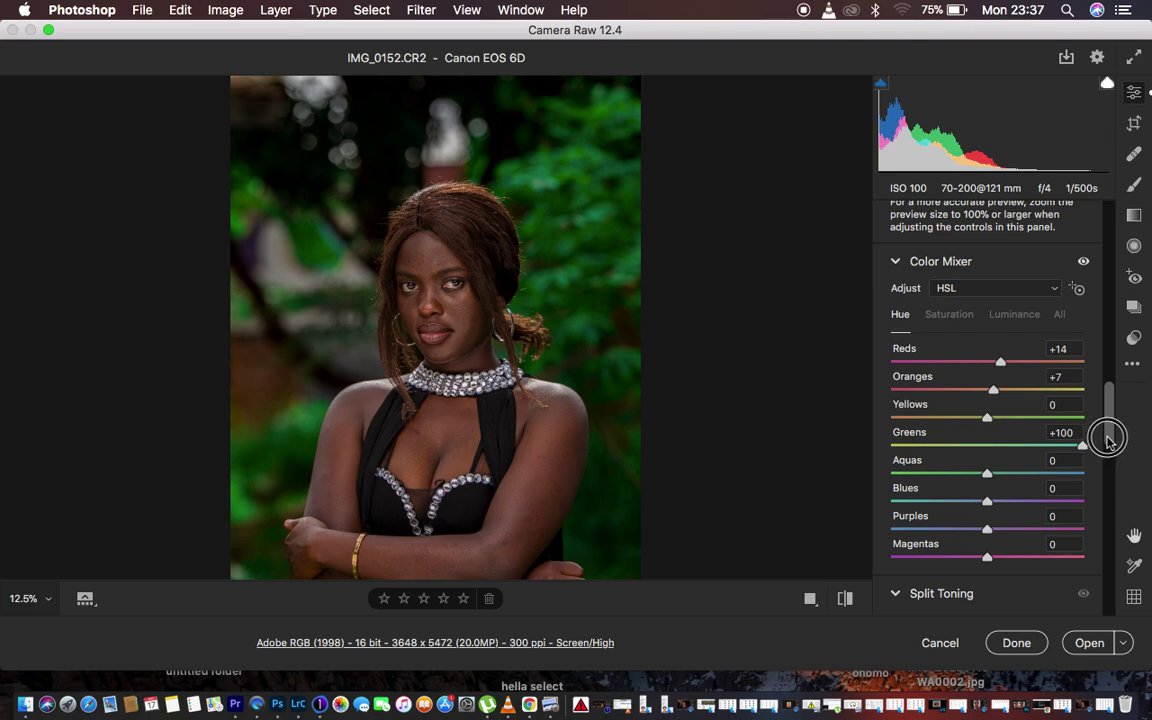
click(1070, 433)
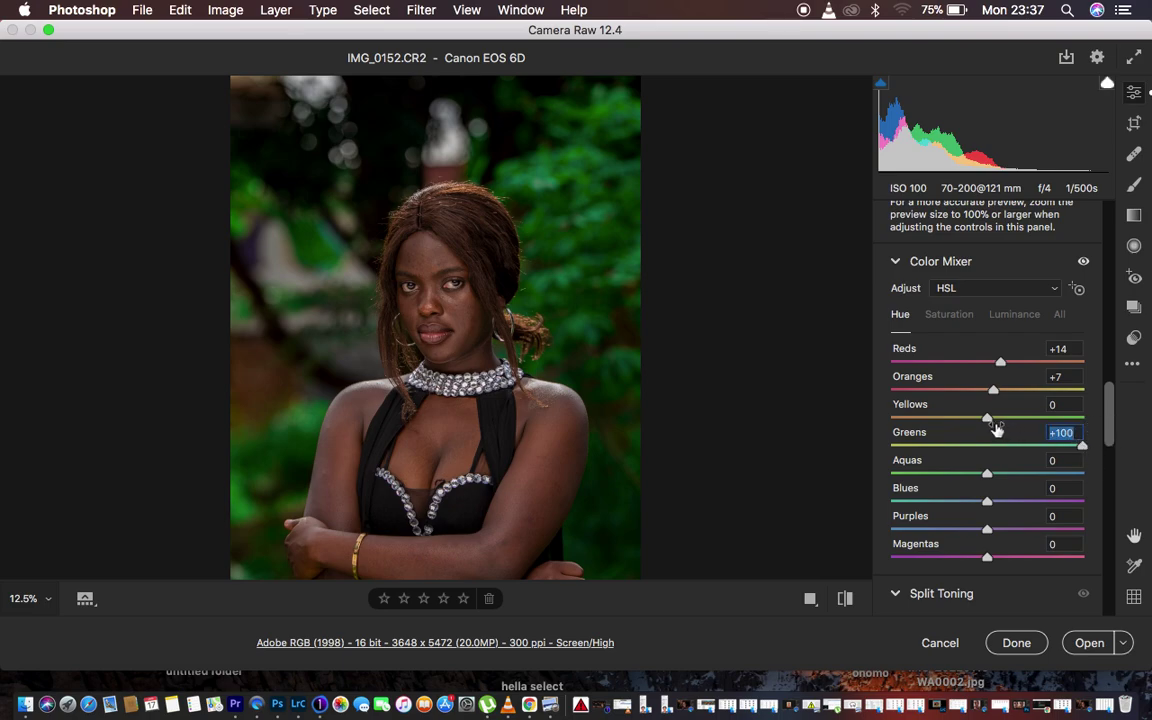
drag(987, 416, 1100, 413)
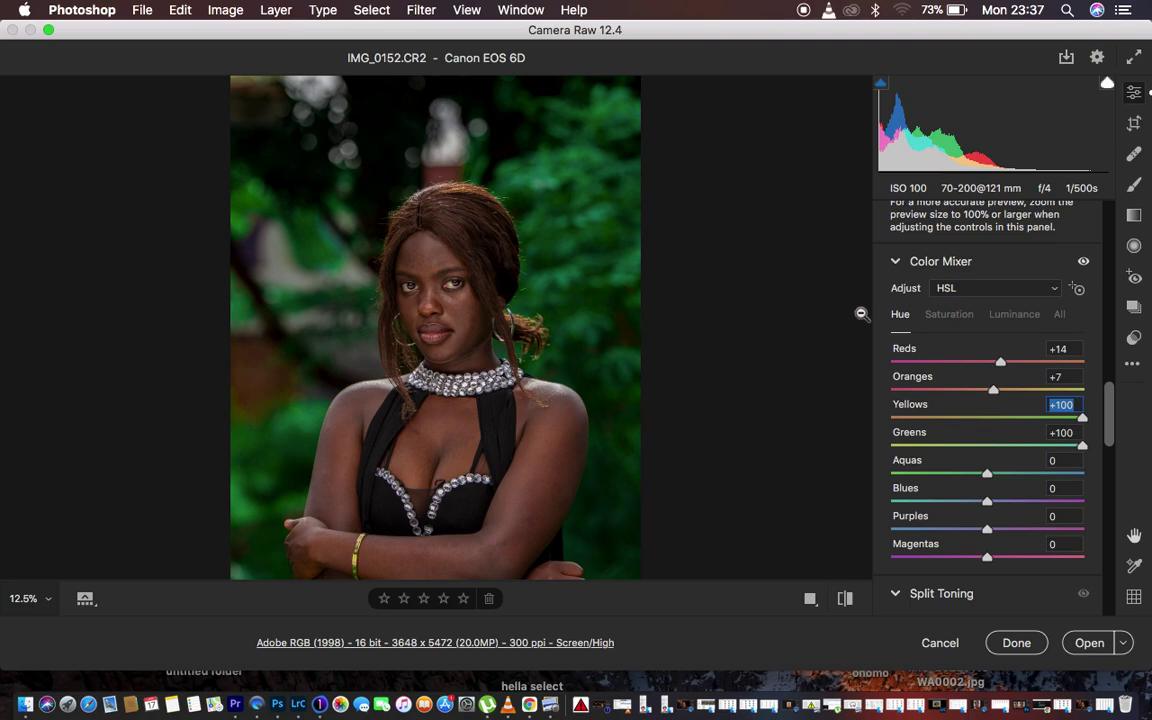
In the Color Mixer's HSL saturation adjustments, reduce Yellows to -70 and Greens to -71
click(950, 315)
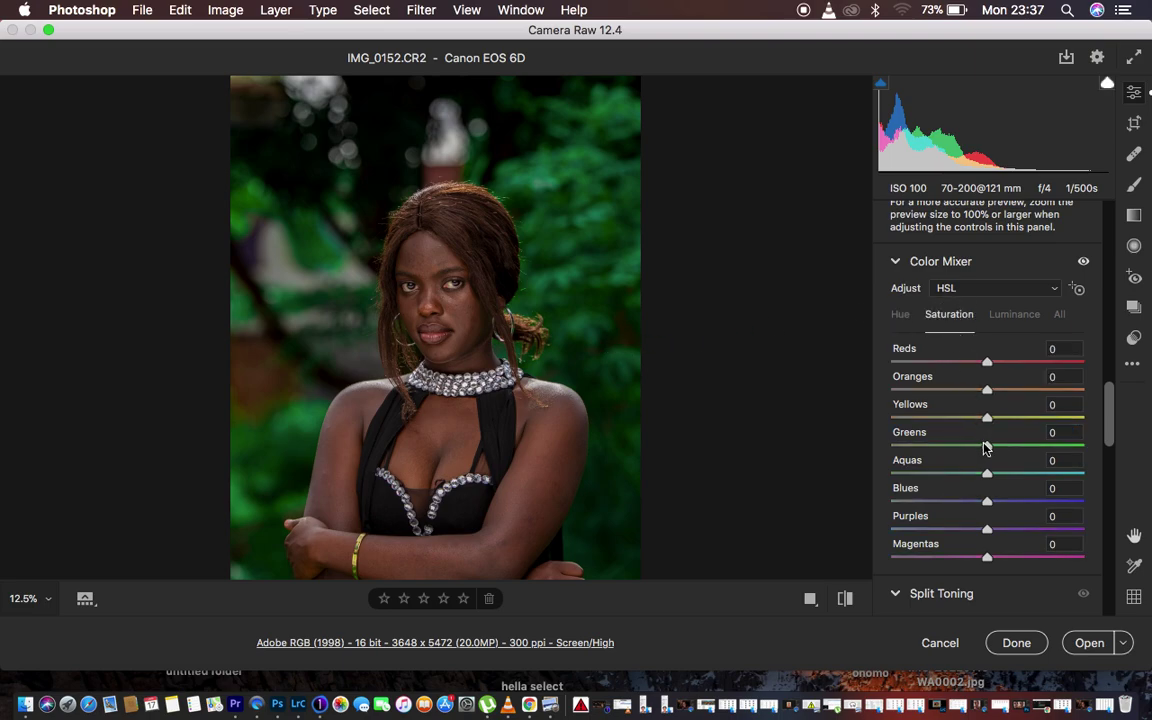
drag(987, 445, 928, 445)
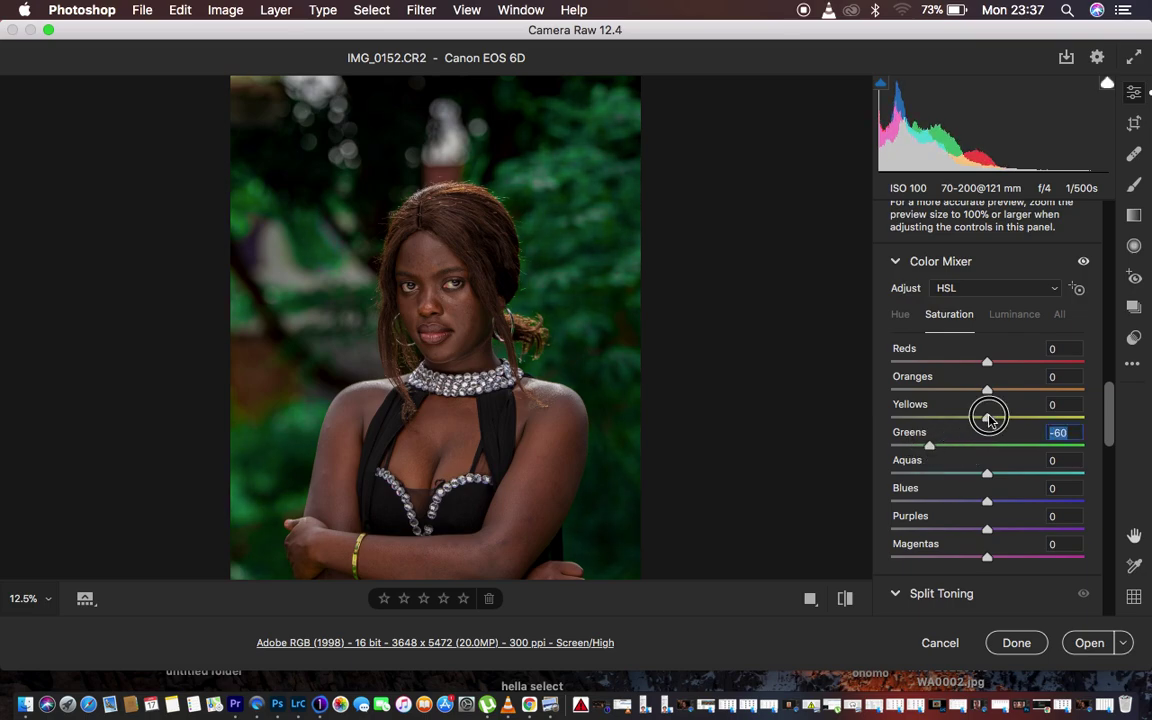
drag(988, 418, 920, 447)
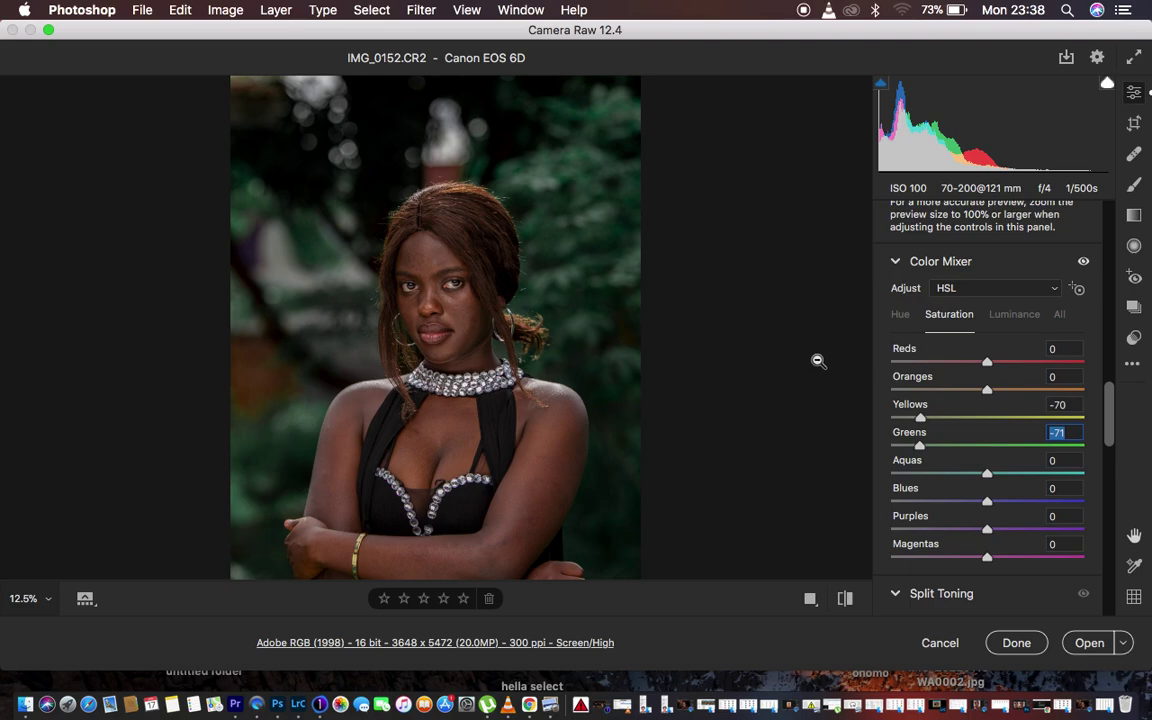
Refine the skin colours in the Color Mixer with hue at Reds +51 and Oranges -6, and saturation at Reds -8 and Oranges -3
click(901, 316)
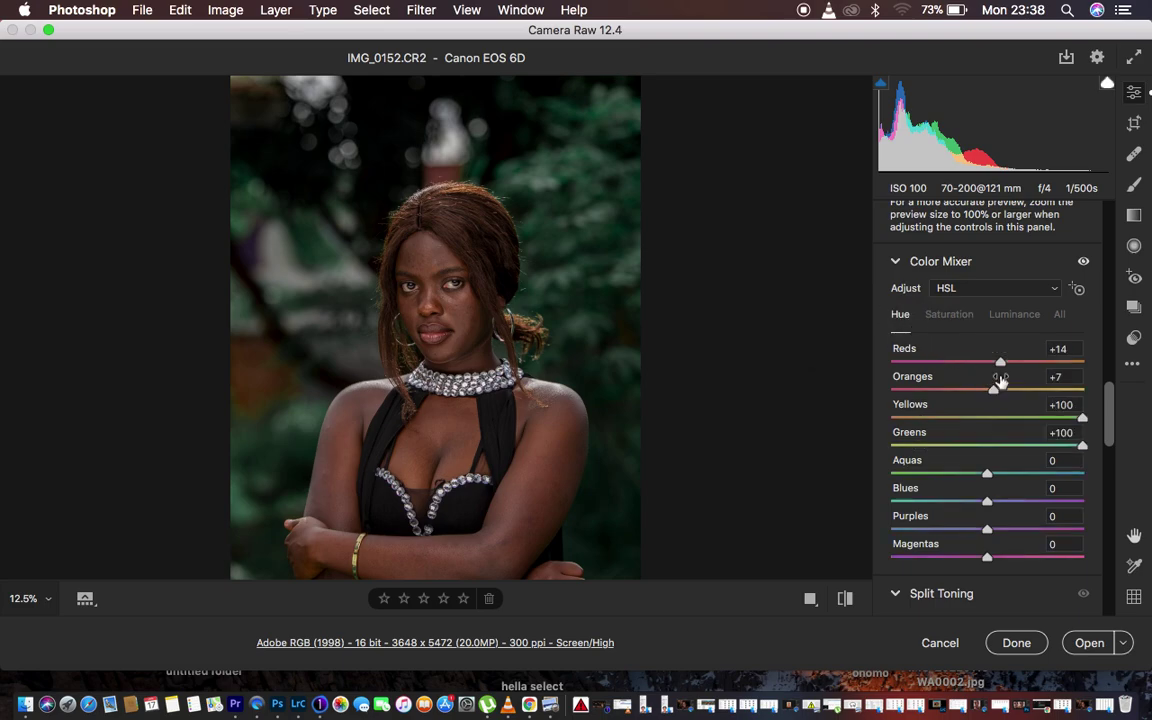
mouse_move(993, 390)
mouse_down()
mouse_move(968, 396)
mouse_move(982, 398)
mouse_up()
drag(982, 397, 1036, 363)
click(950, 318)
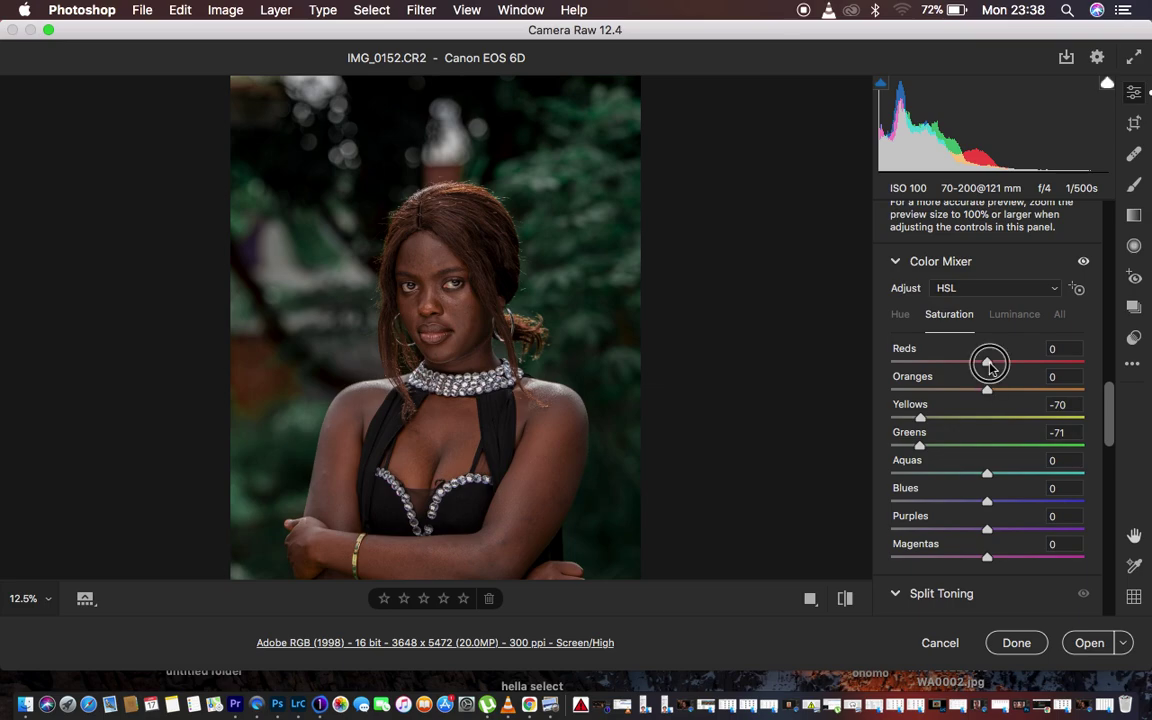
drag(990, 366, 984, 392)
Compare the portrait several times between the default and current settings, ending on the edited version
click(845, 598)
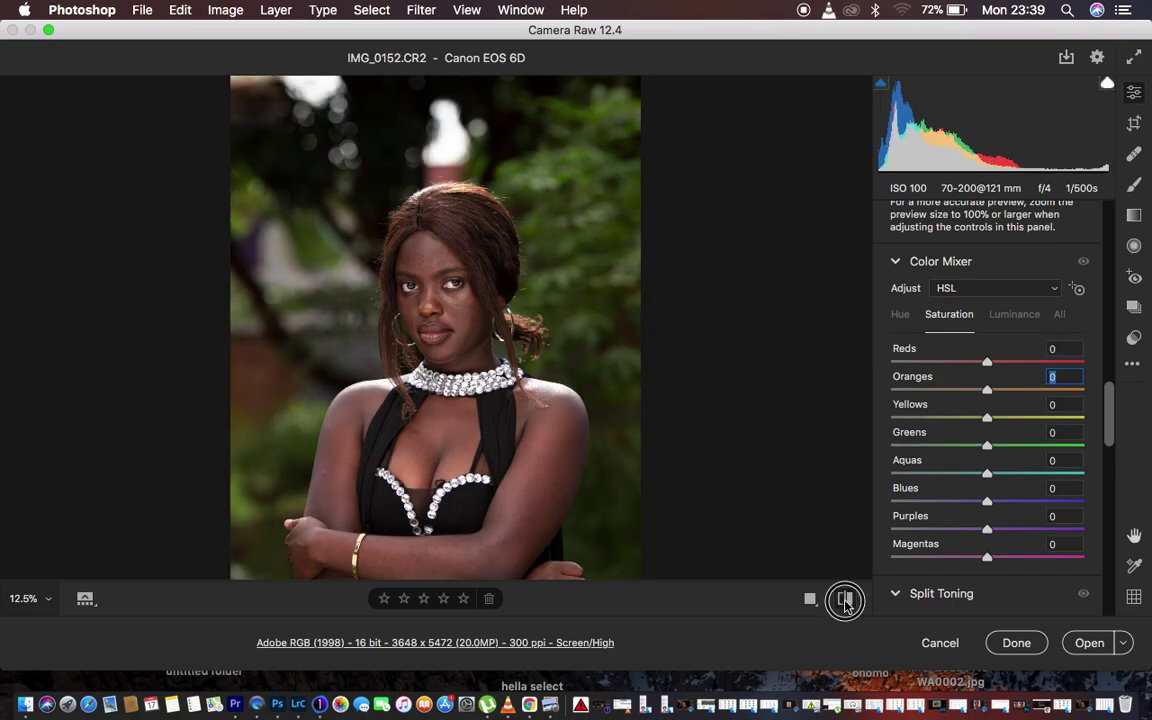
click(845, 598)
click(845, 598)
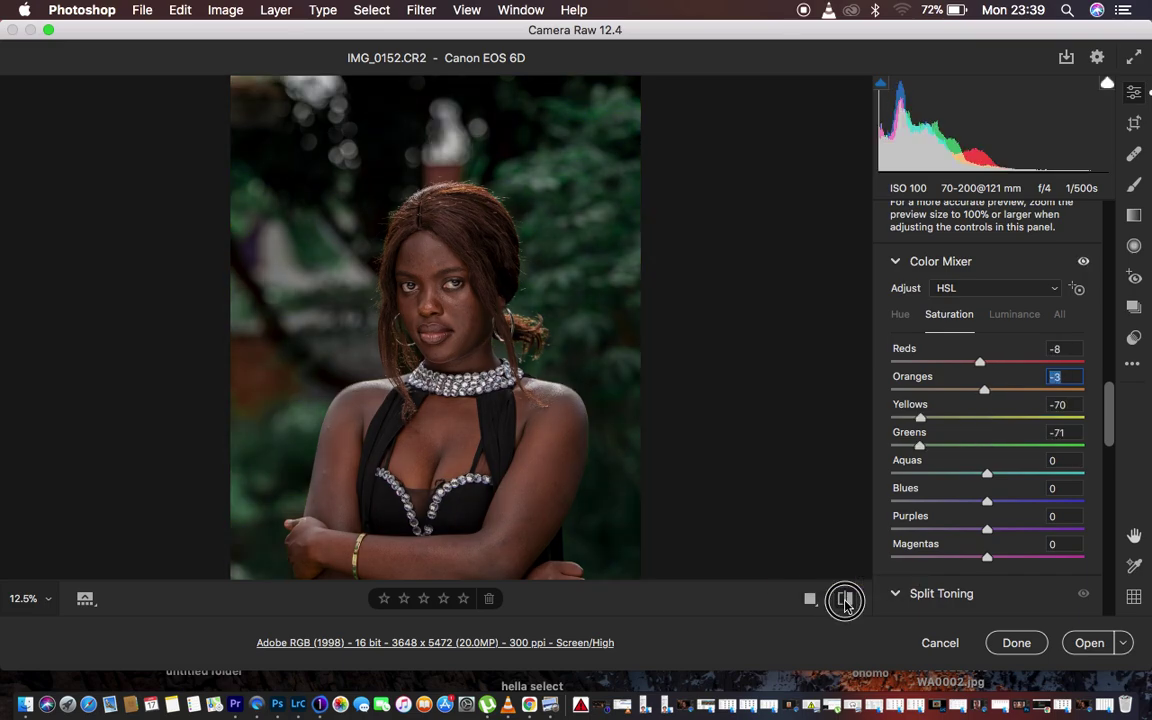
click(845, 598)
click(845, 598)
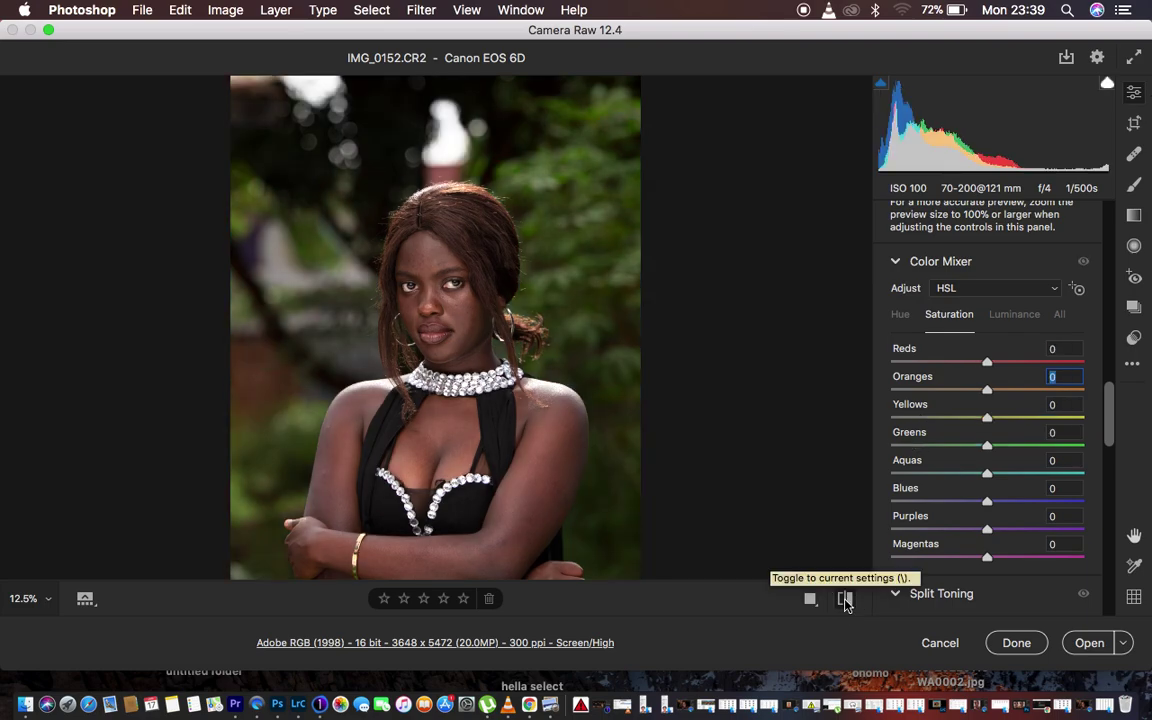
click(845, 598)
click(845, 598)
click(845, 598)
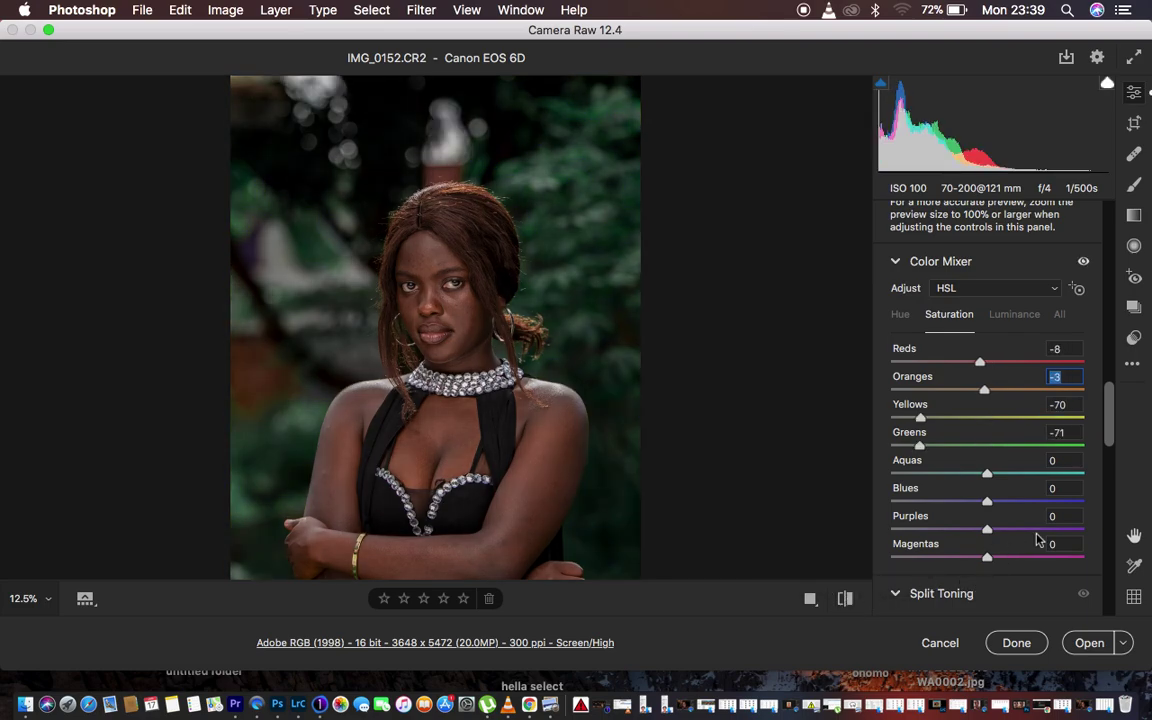
In Split Toning, tint the highlights green with Hue 138 and Saturation 13
scroll(1036, 537, down, 4)
scroll(1036, 537, down, 1)
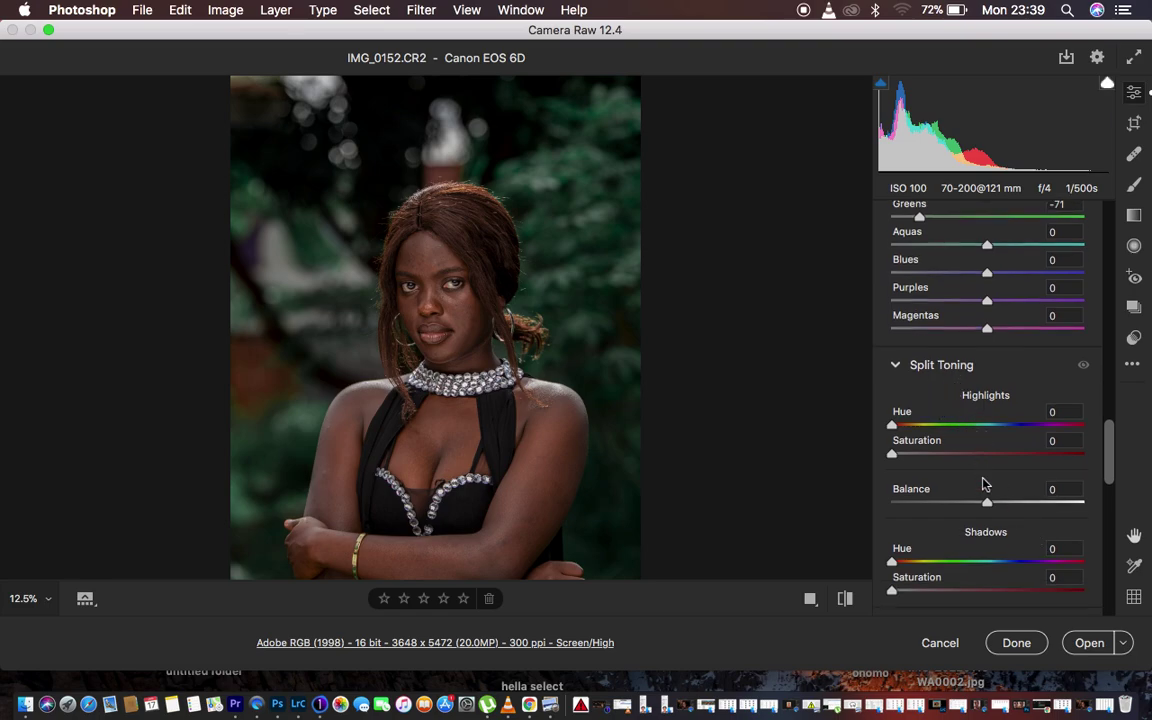
scroll(982, 481, down, 1)
scroll(985, 499, down, 2)
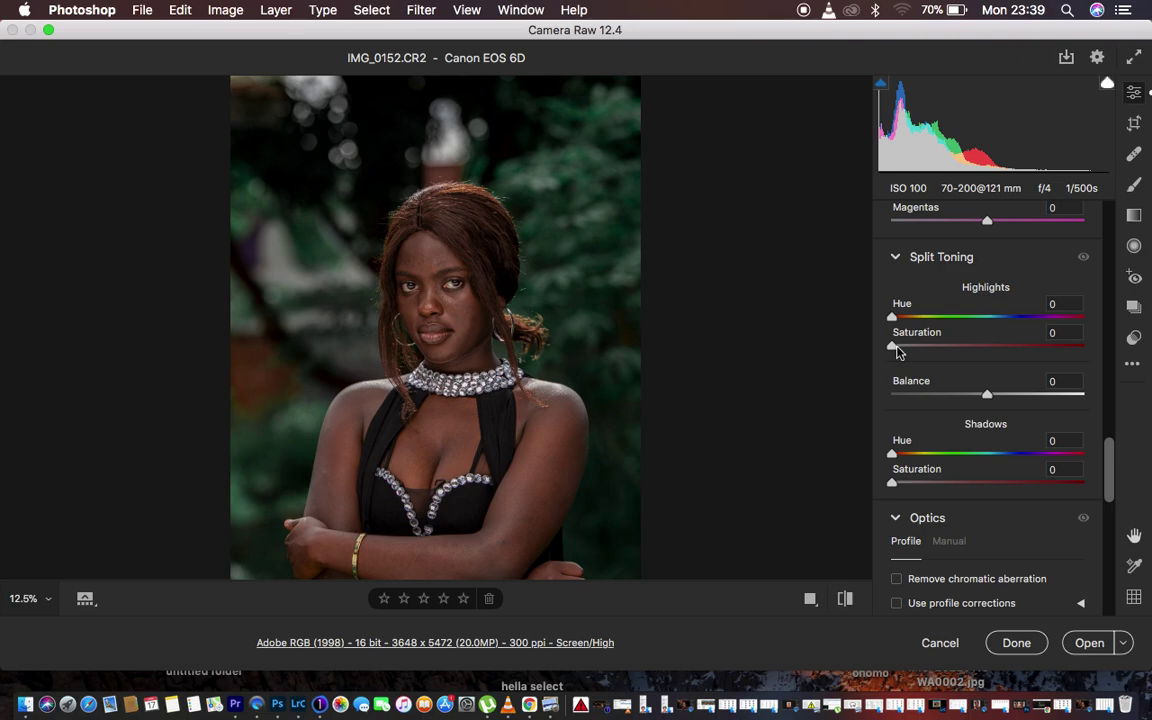
drag(893, 346, 950, 353)
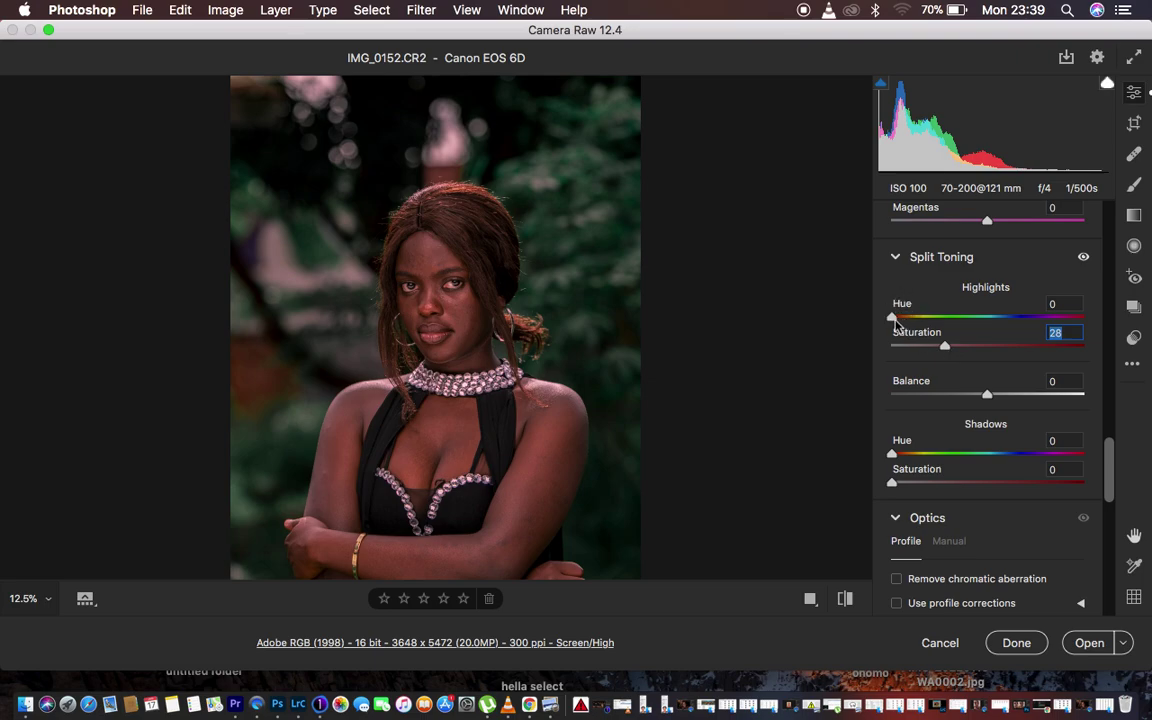
drag(892, 316, 959, 321)
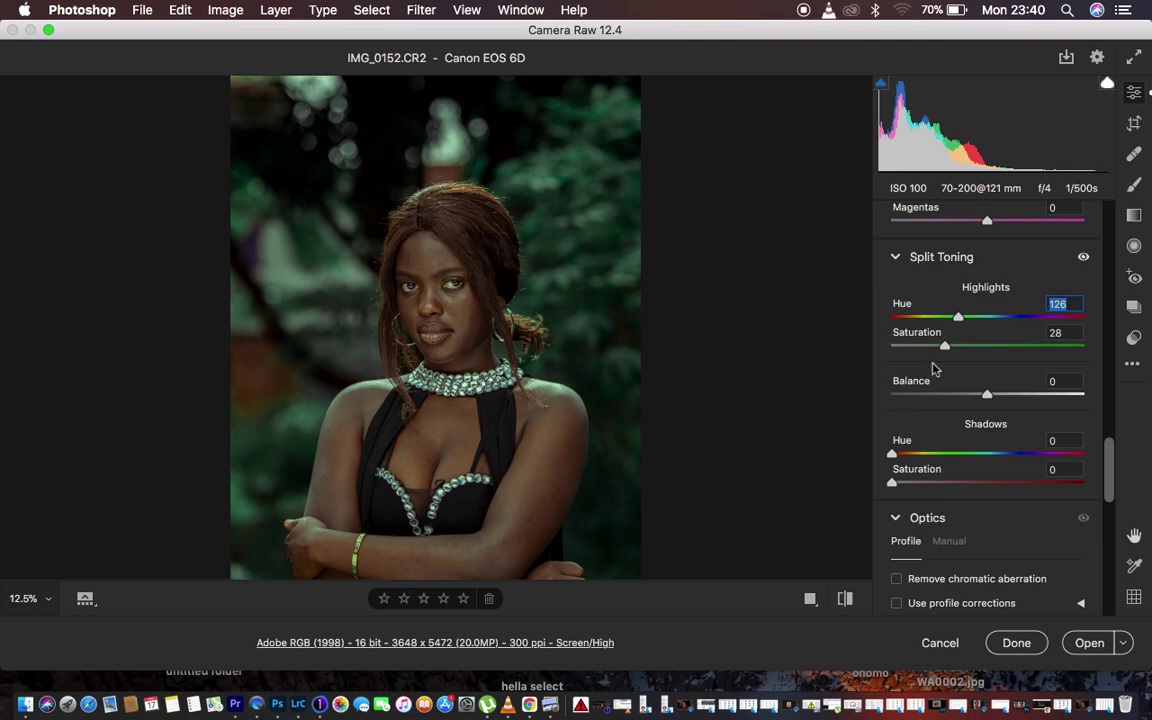
drag(947, 348, 916, 348)
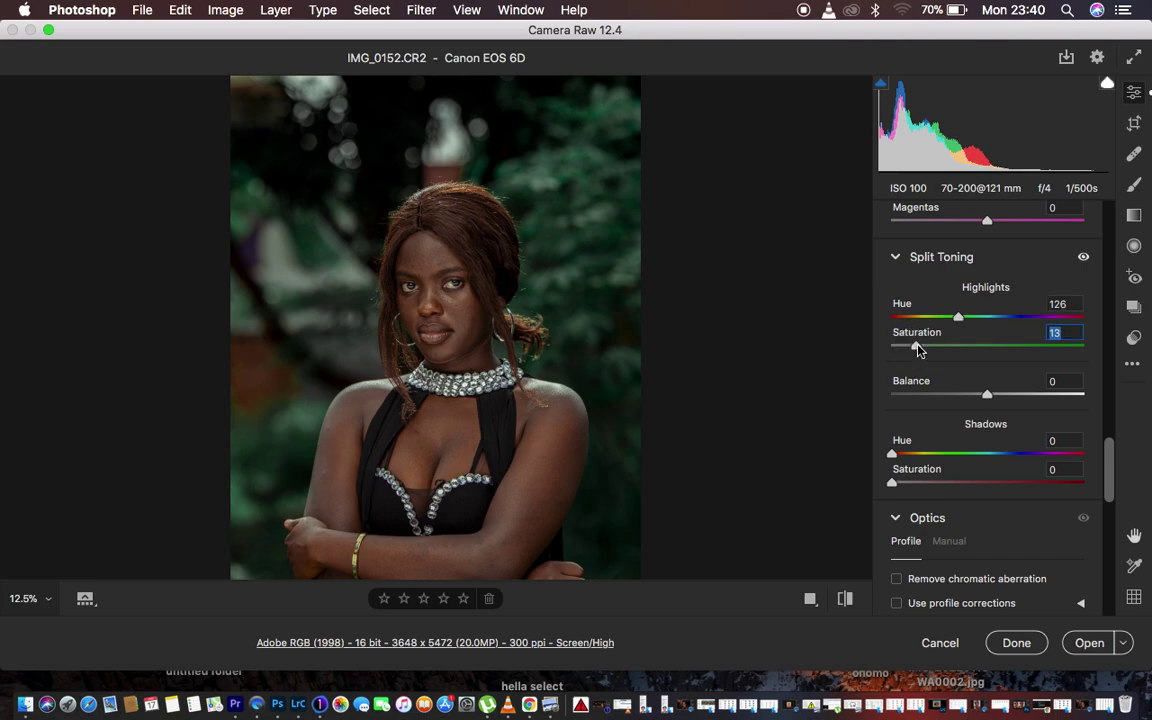
drag(958, 318, 964, 318)
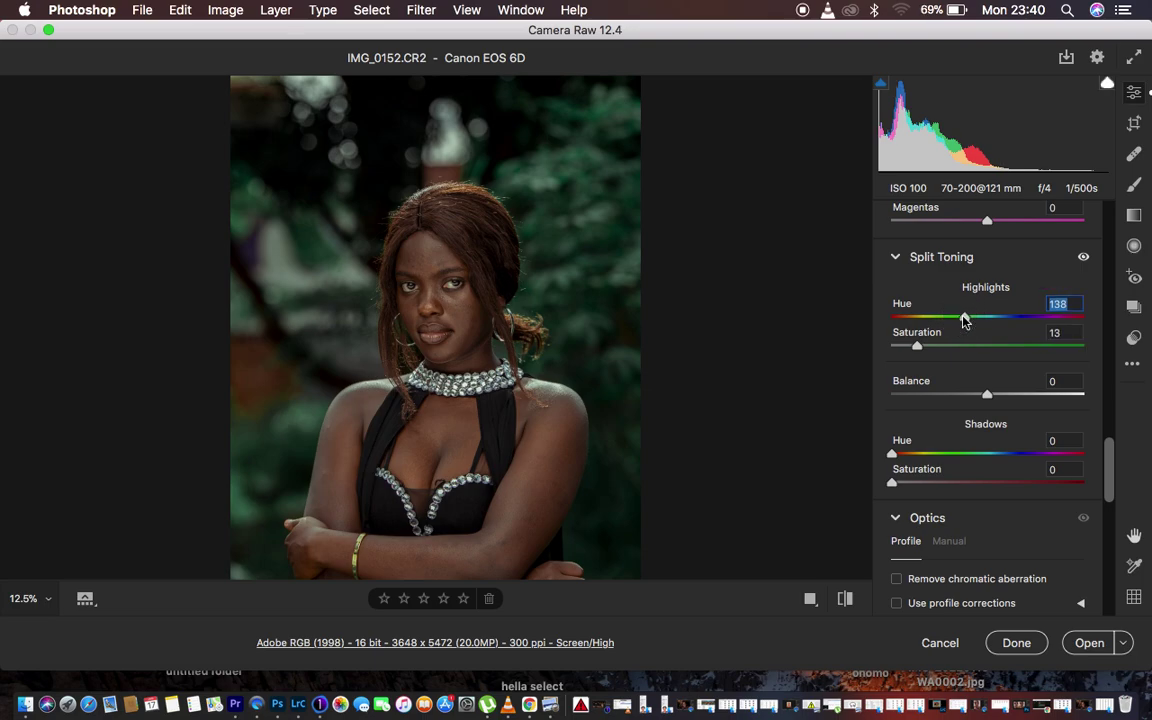
Compare the portrait with its default settings and with Split Toning switched off and on, leaving Split Toning enabled
click(845, 600)
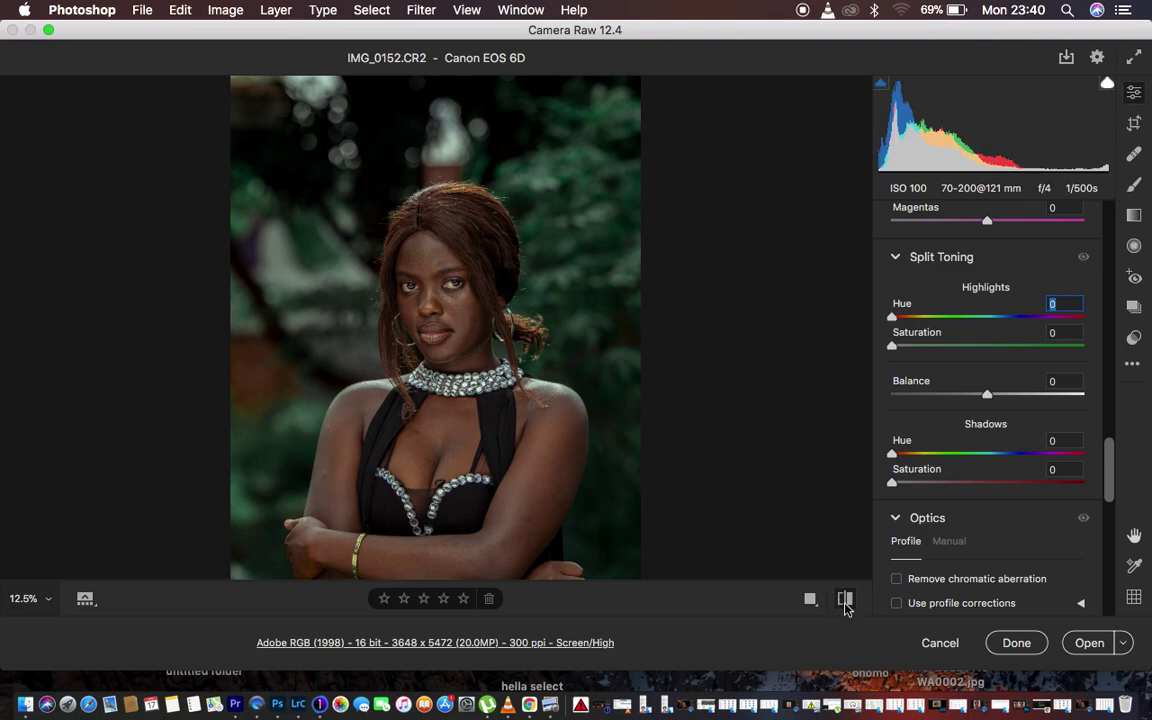
click(845, 600)
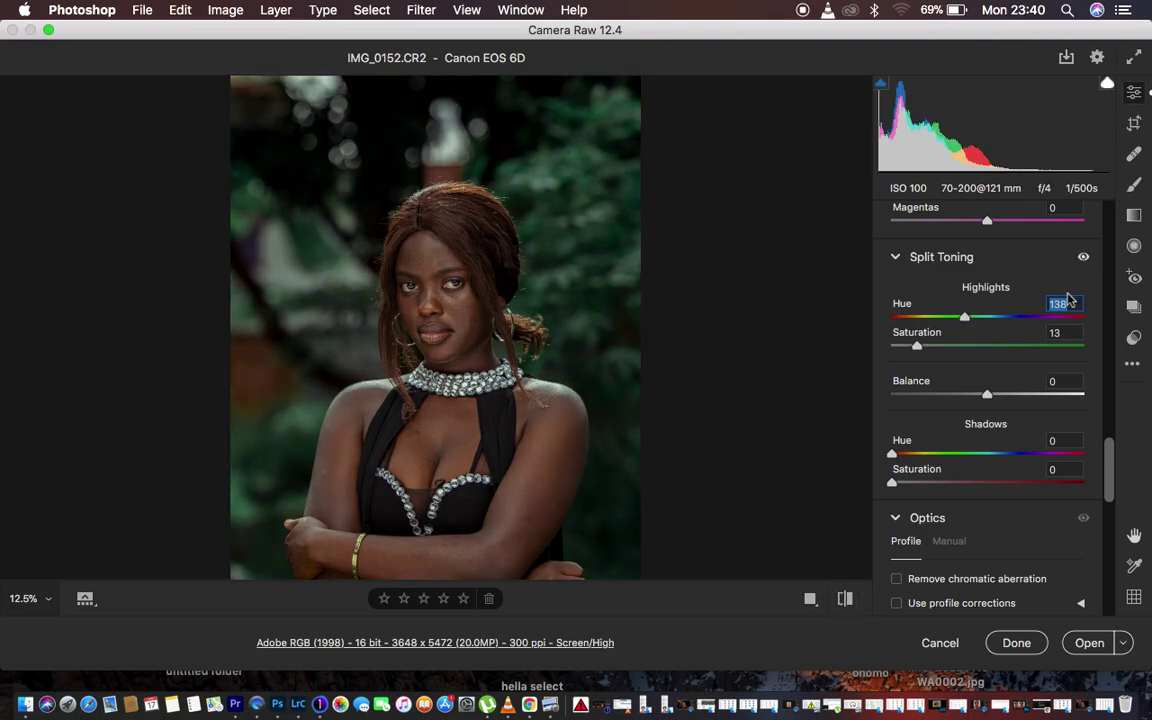
click(1083, 257)
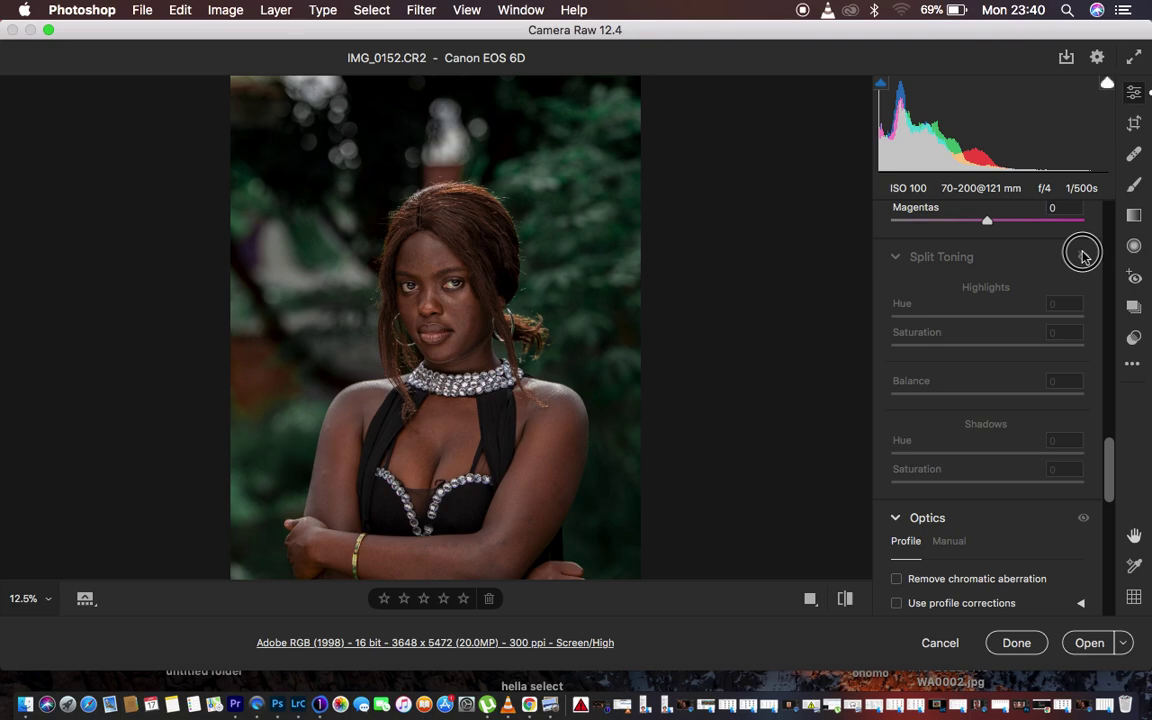
click(1083, 257)
click(1083, 257)
click(1083, 257)
click(1083, 257)
click(1083, 257)
click(1083, 257)
click(1083, 257)
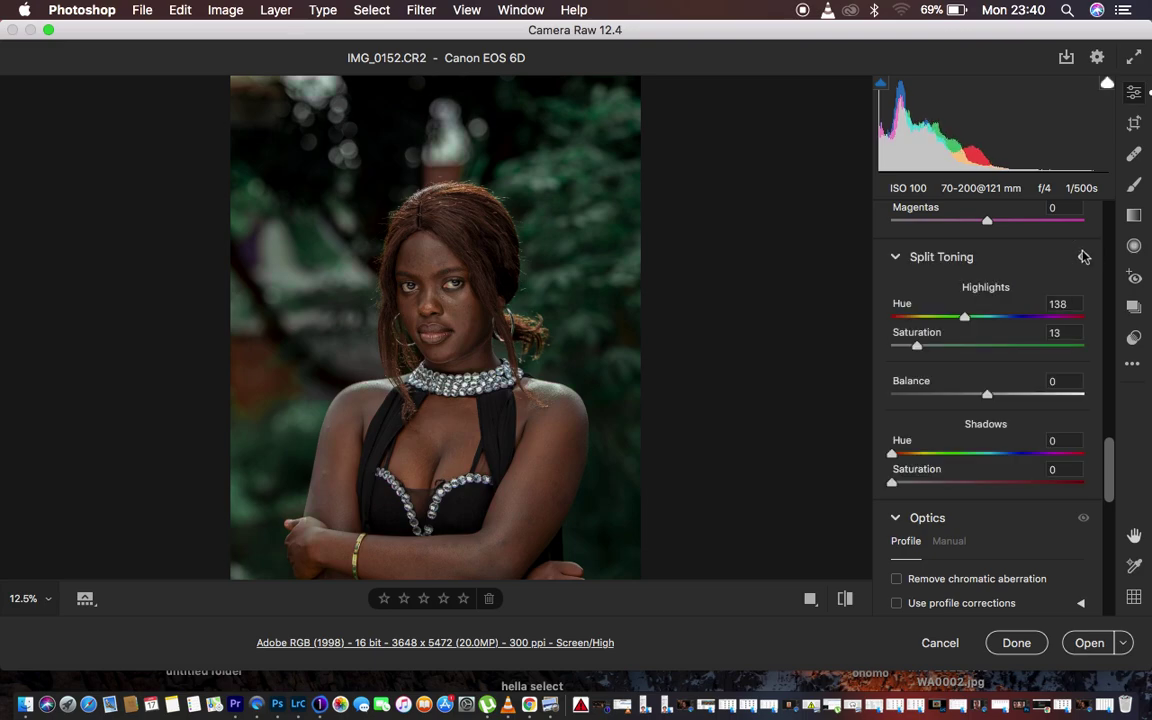
click(1083, 257)
click(1083, 257)
In the Color Mixer's HSL hue adjustments, change Oranges to -9 and Reds to +56
scroll(1016, 386, up, 3)
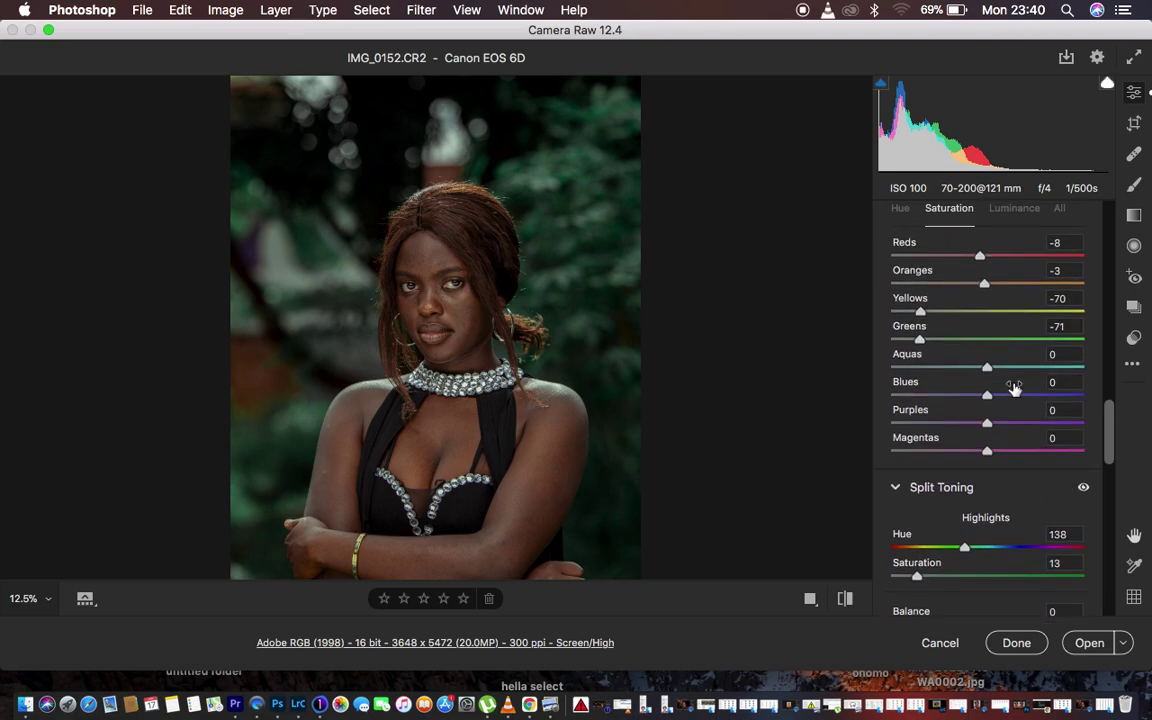
scroll(1014, 388, up, 1)
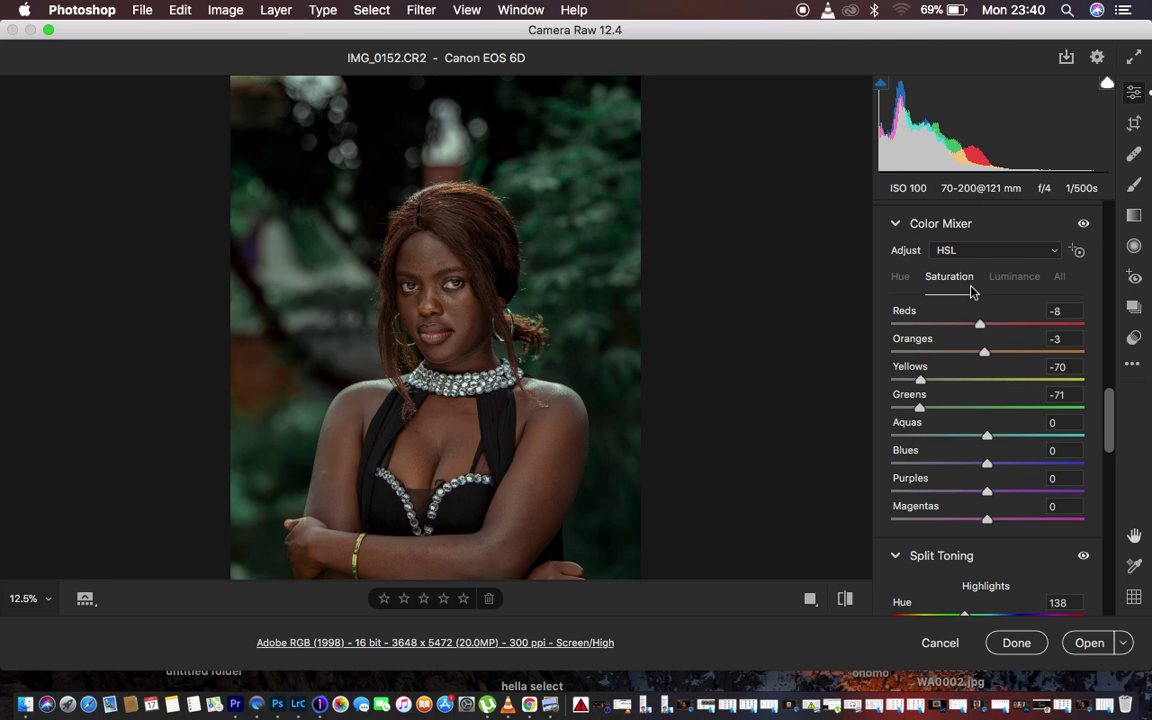
click(900, 276)
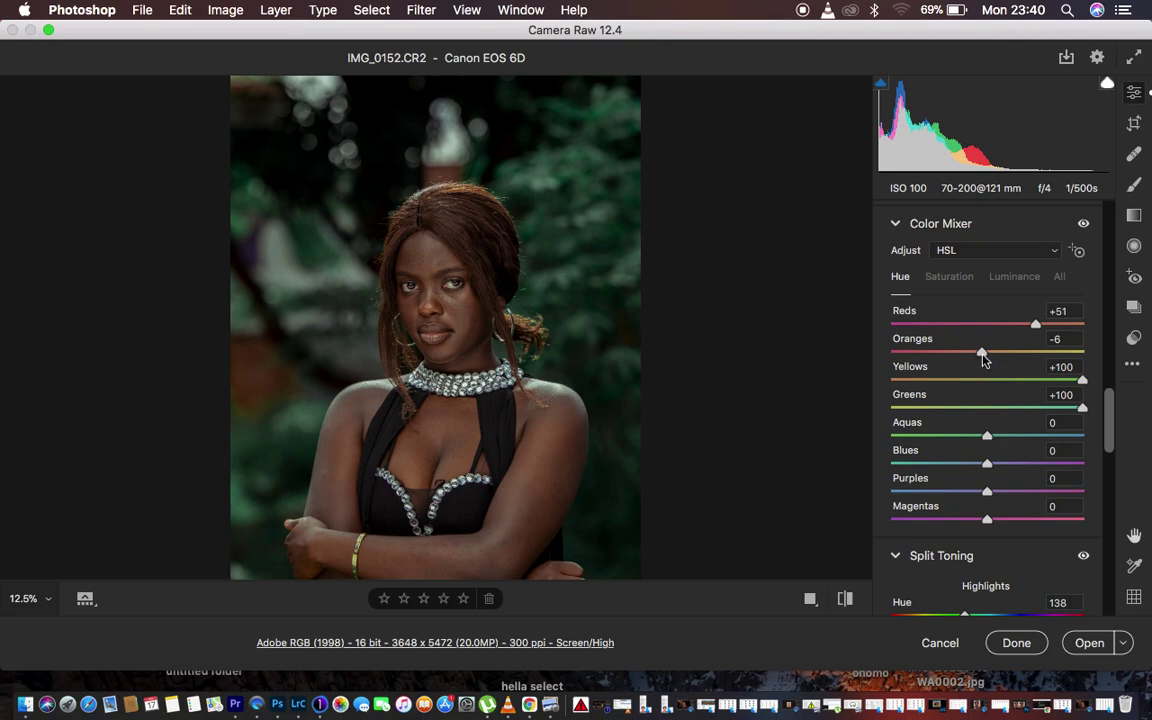
click(983, 356)
drag(983, 357, 977, 353)
drag(1038, 328, 1041, 324)
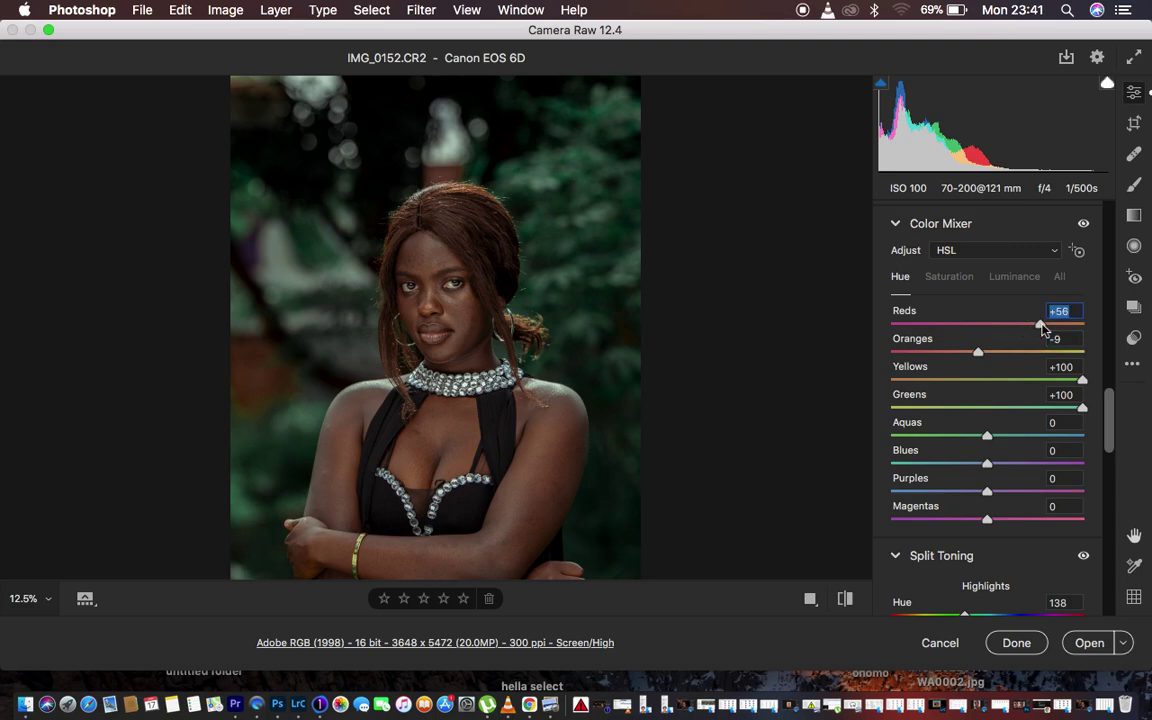
Check the refined colours against the default settings and return to the edited portrait
click(845, 600)
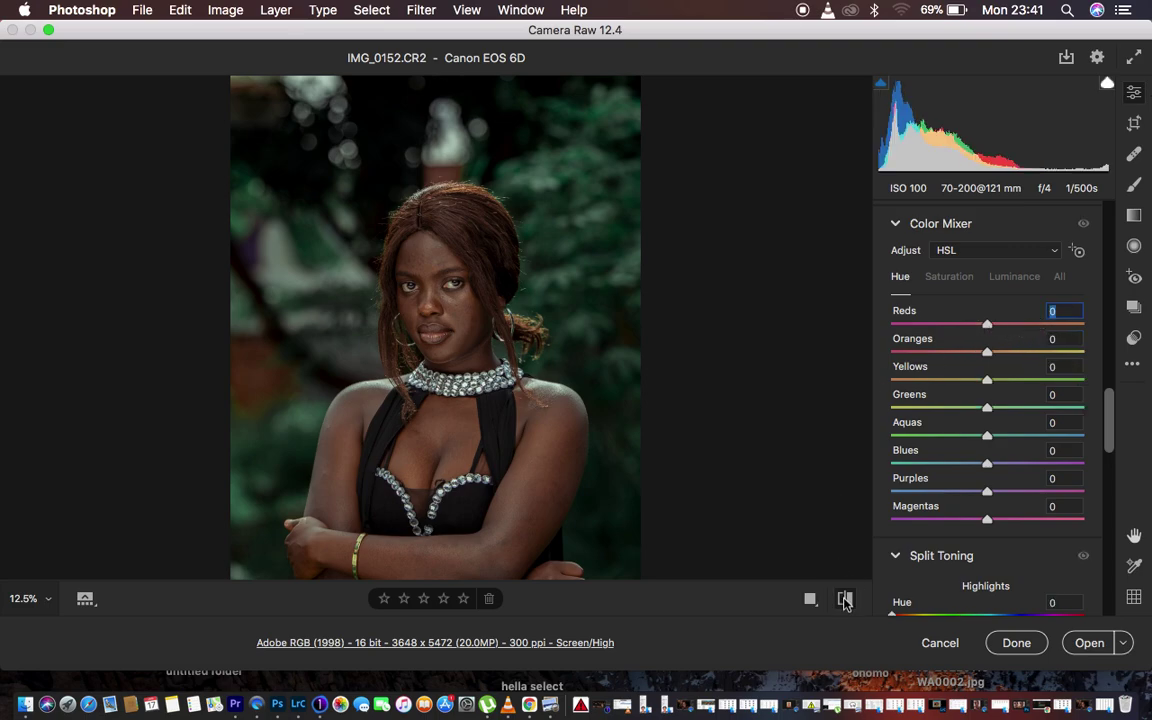
click(845, 600)
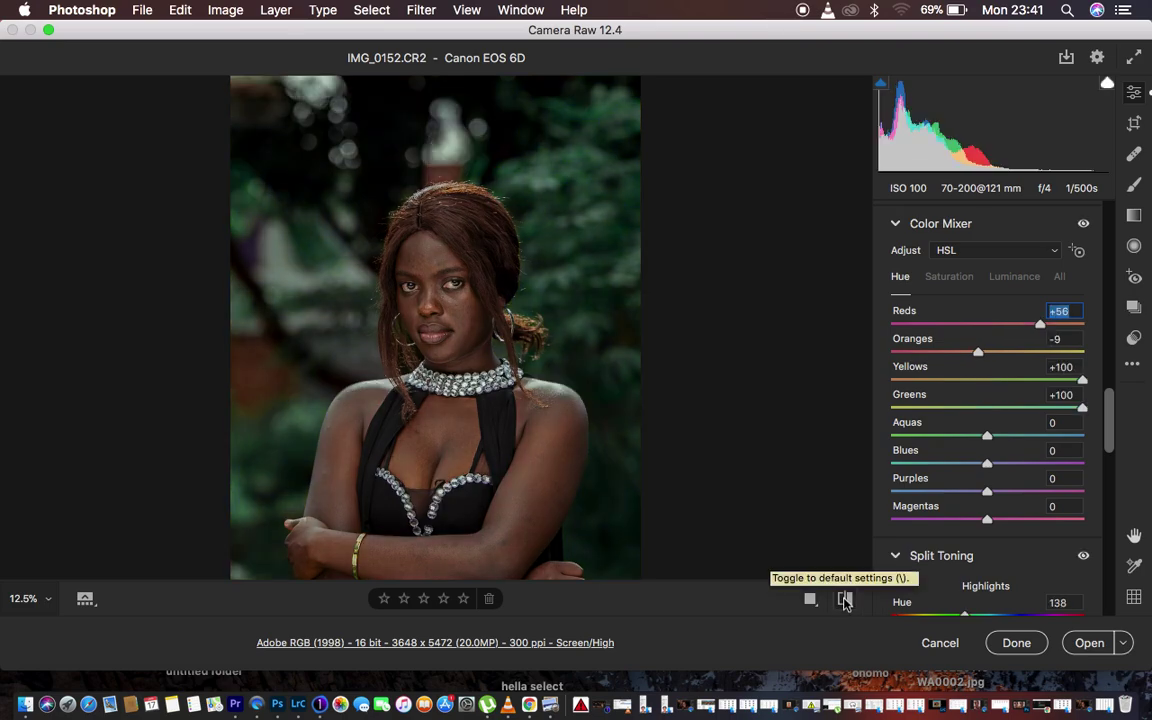
click(845, 600)
click(845, 600)
click(845, 600)
click(845, 600)
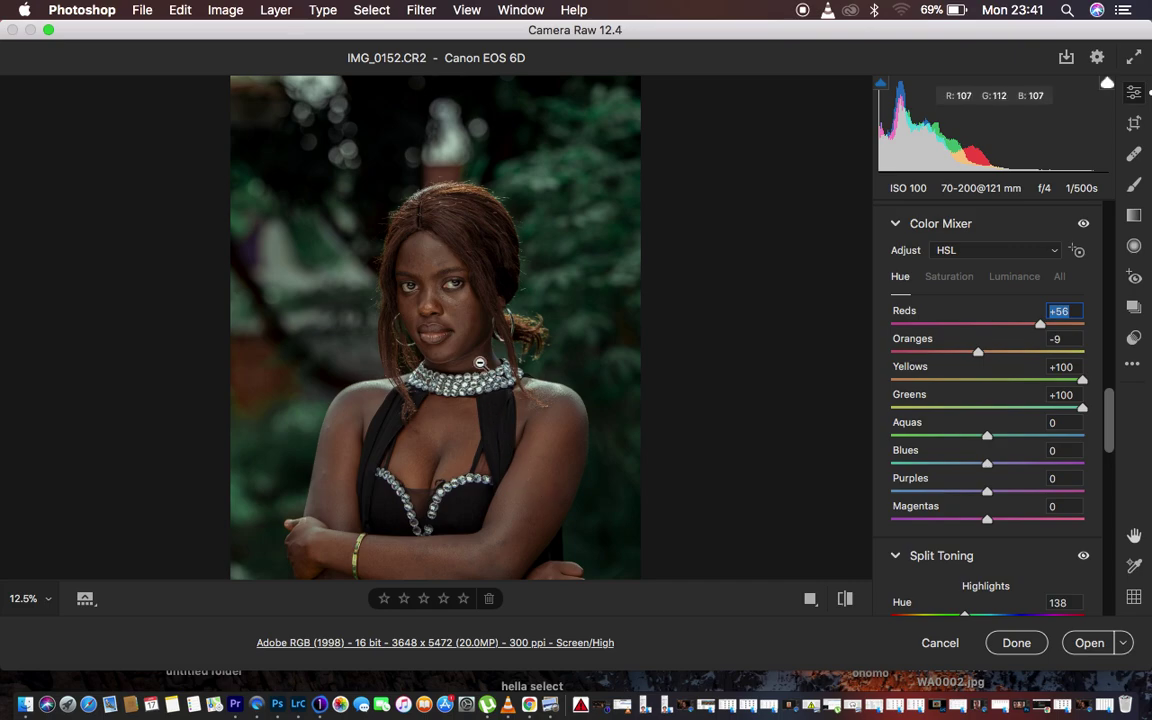
Start a local Adjustment Brush correction for the eyes with Temperature -20 and Tint +60
alt+click(451, 289)
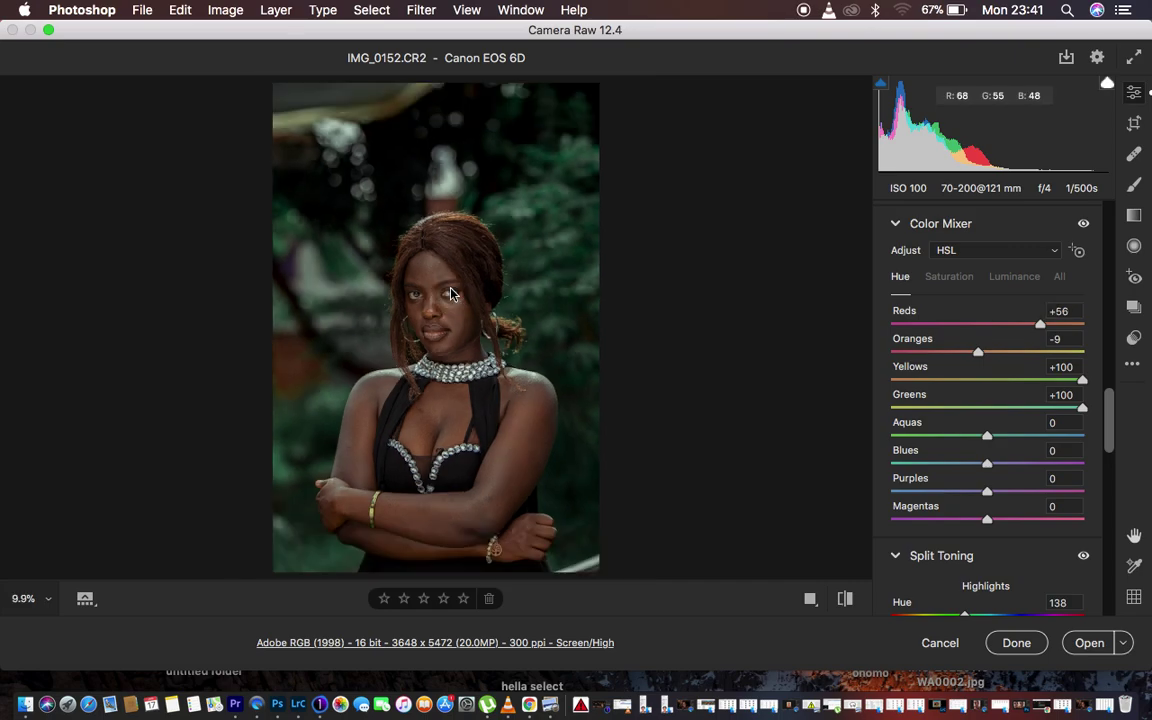
click(451, 289)
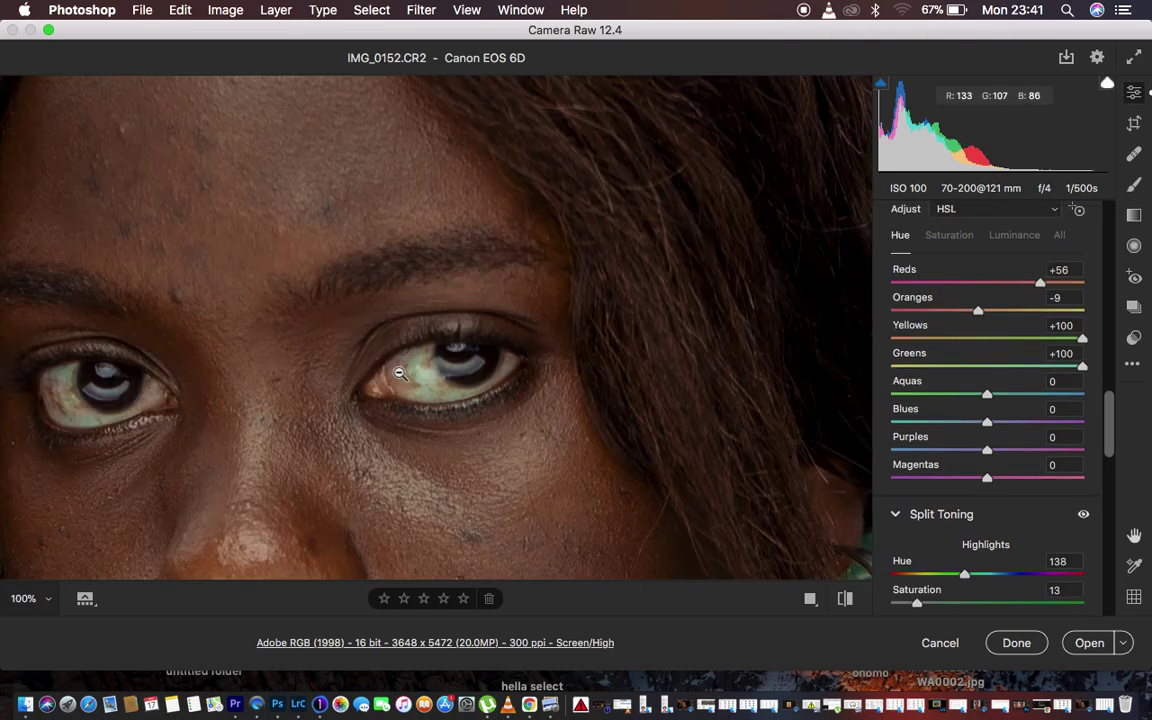
drag(368, 373, 566, 388)
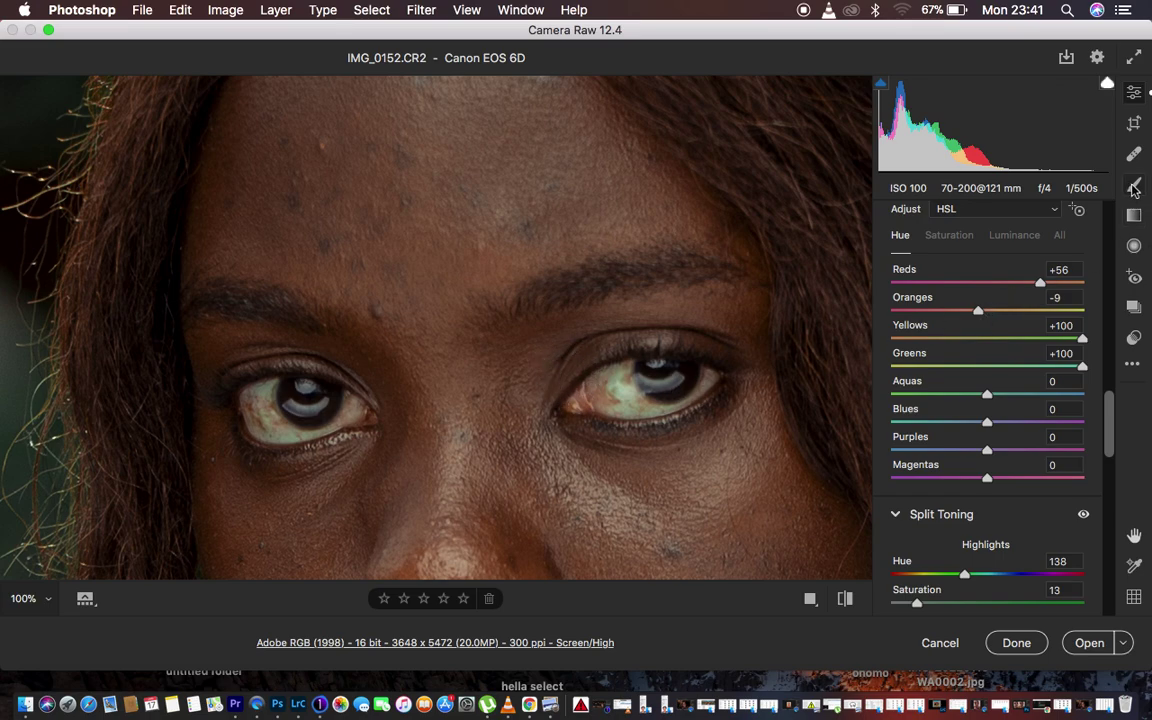
key(k)
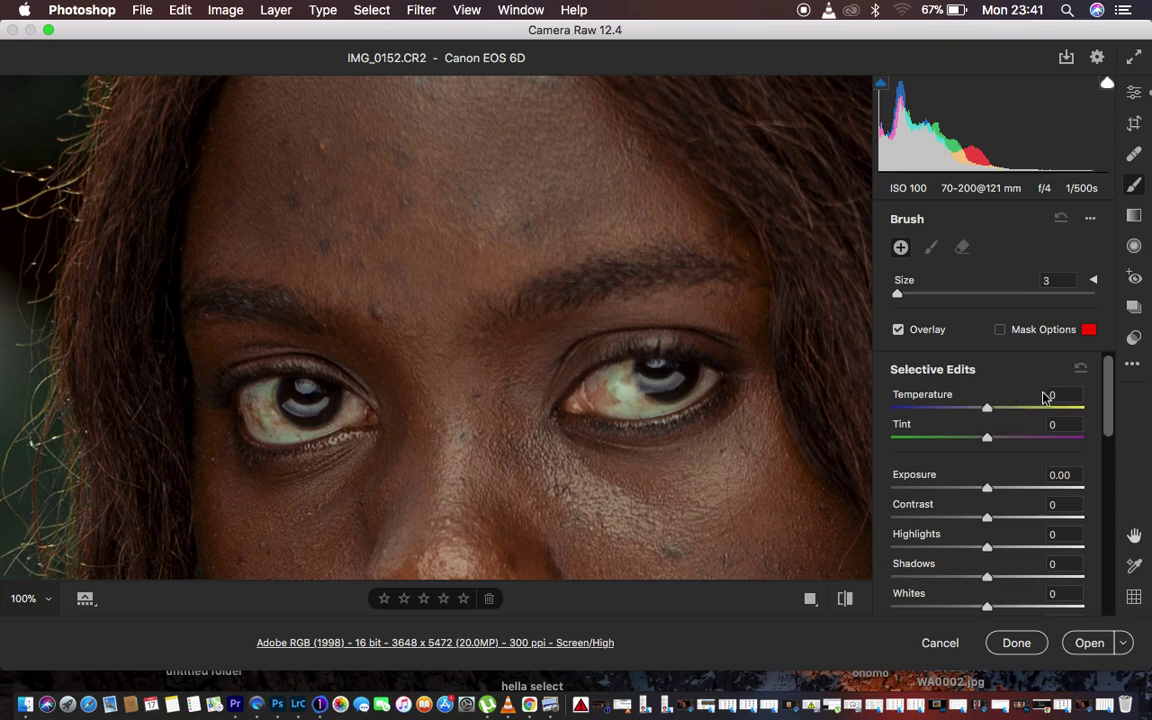
click(988, 411)
drag(988, 411, 972, 413)
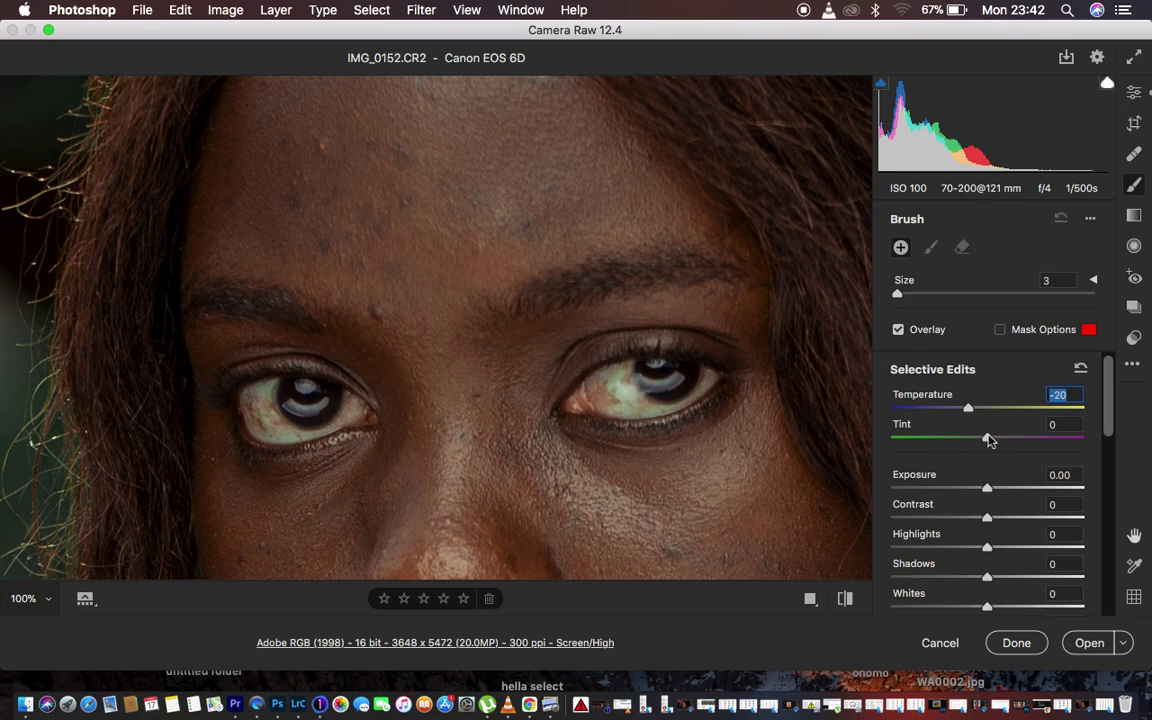
drag(990, 443, 1044, 440)
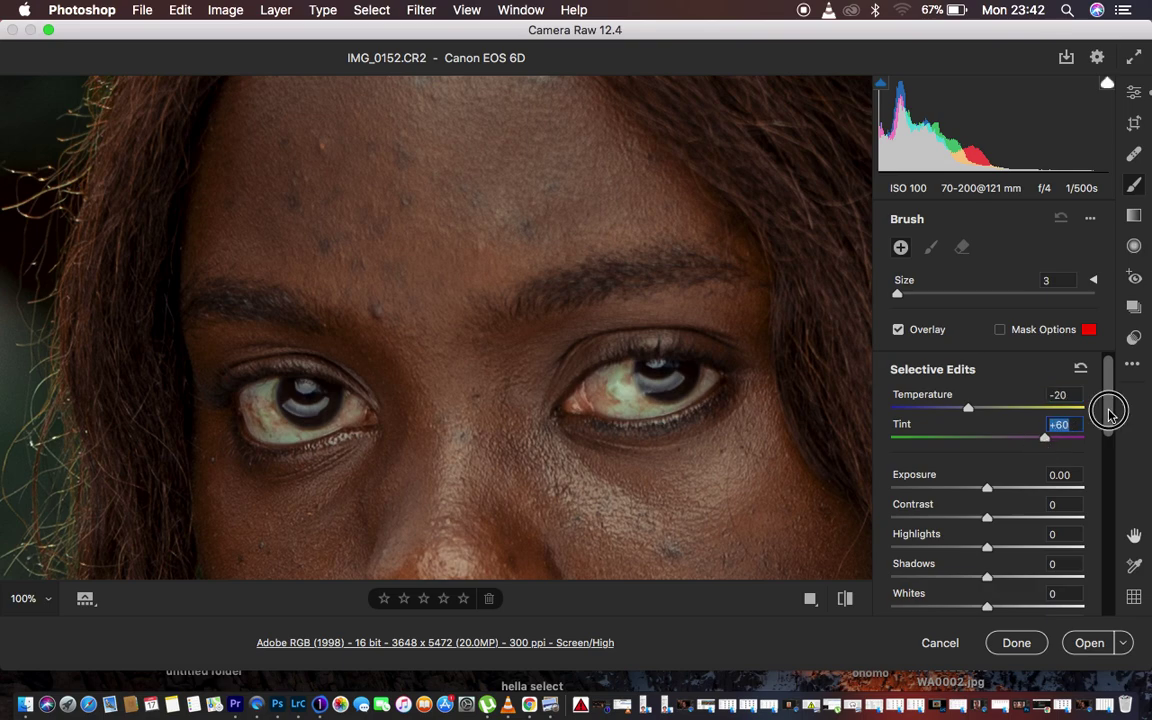
Set the eye brush's Highlights to +5, raise Whites slightly, and reduce Saturation to -66
scroll(1108, 420, down, 3)
drag(988, 428, 993, 430)
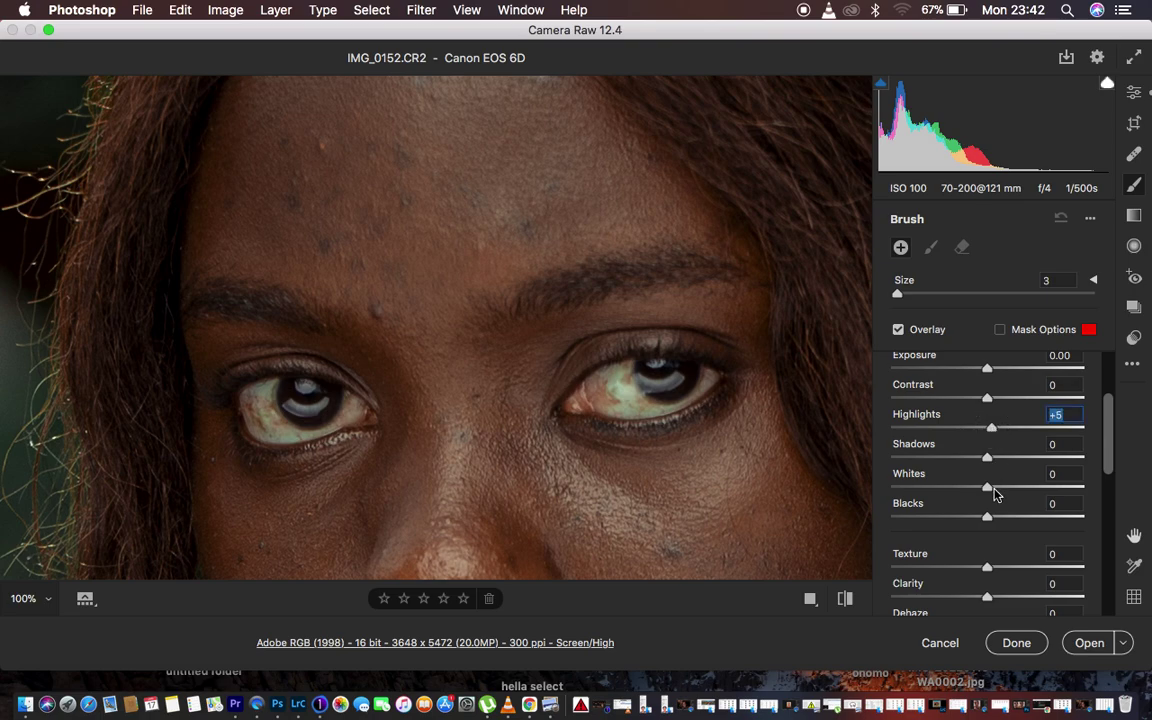
drag(993, 492, 998, 491)
drag(1107, 450, 1118, 525)
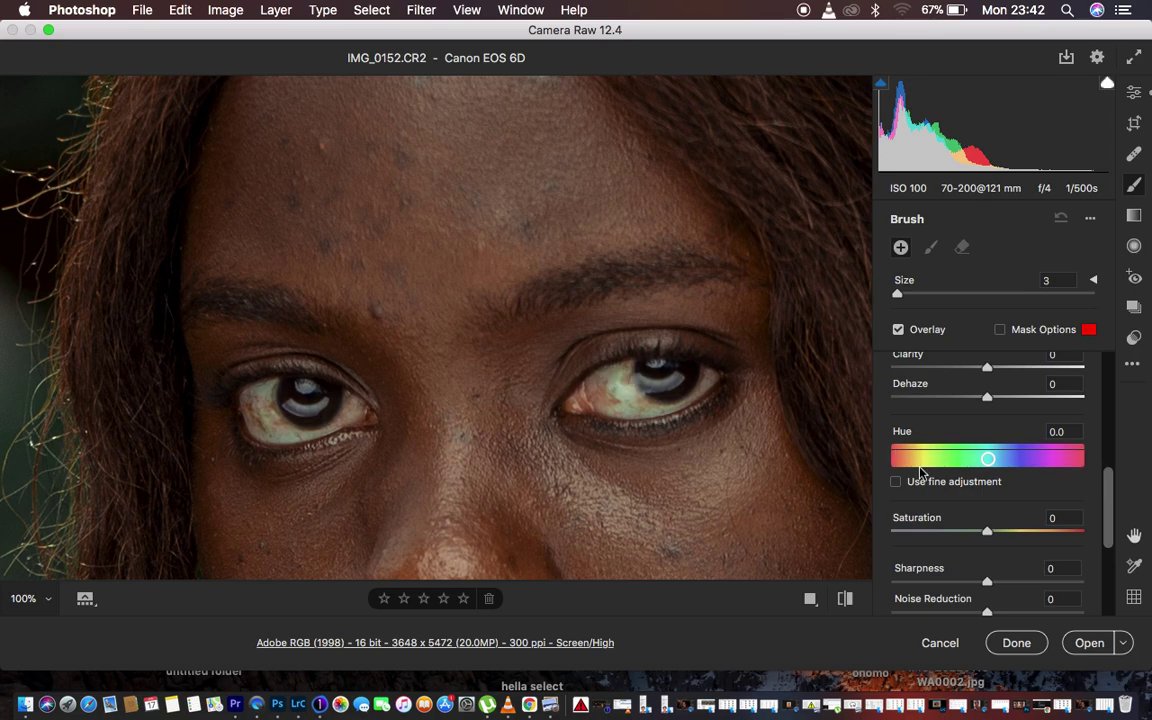
click(987, 533)
drag(987, 533, 924, 533)
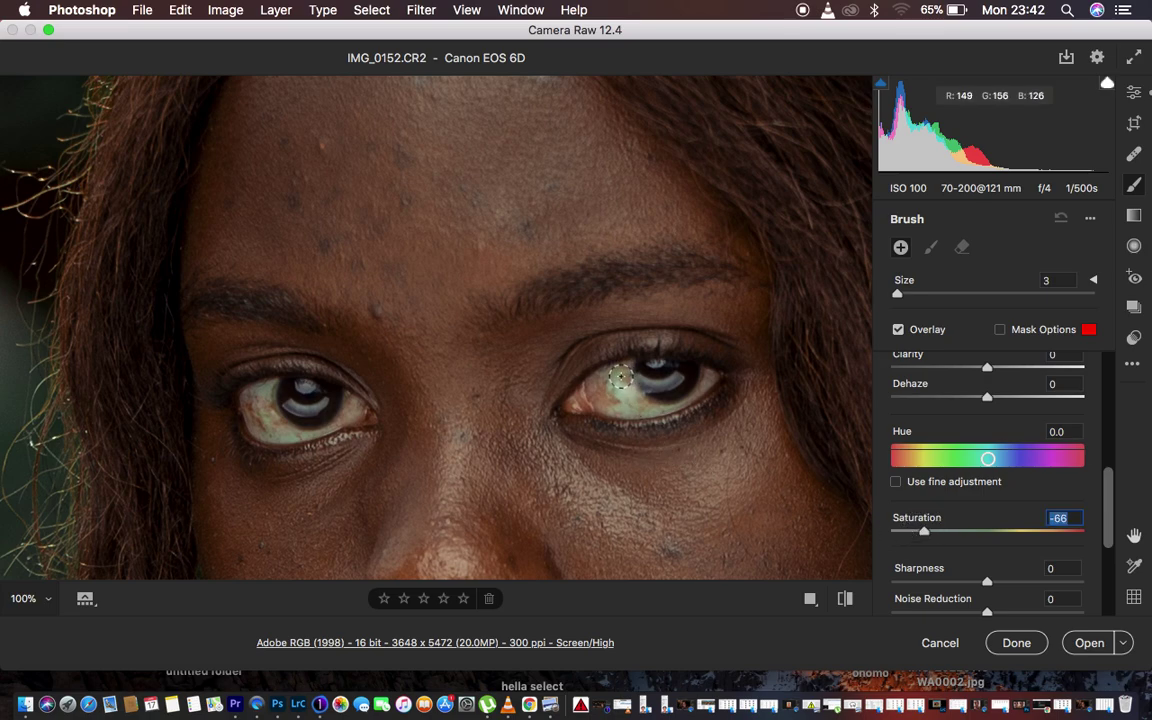
Paint the brush correction over the whites of both eyes to neutralise their green and reddish cast
mouse_move(621, 377)
mouse_down()
mouse_move(630, 398)
mouse_move(612, 393)
mouse_move(612, 378)
mouse_move(633, 404)
mouse_move(603, 390)
mouse_move(656, 404)
mouse_move(699, 374)
mouse_move(643, 401)
mouse_move(609, 378)
mouse_move(625, 375)
mouse_move(607, 399)
mouse_move(594, 380)
mouse_move(640, 400)
mouse_move(699, 373)
mouse_move(663, 381)
mouse_move(600, 350)
mouse_up()
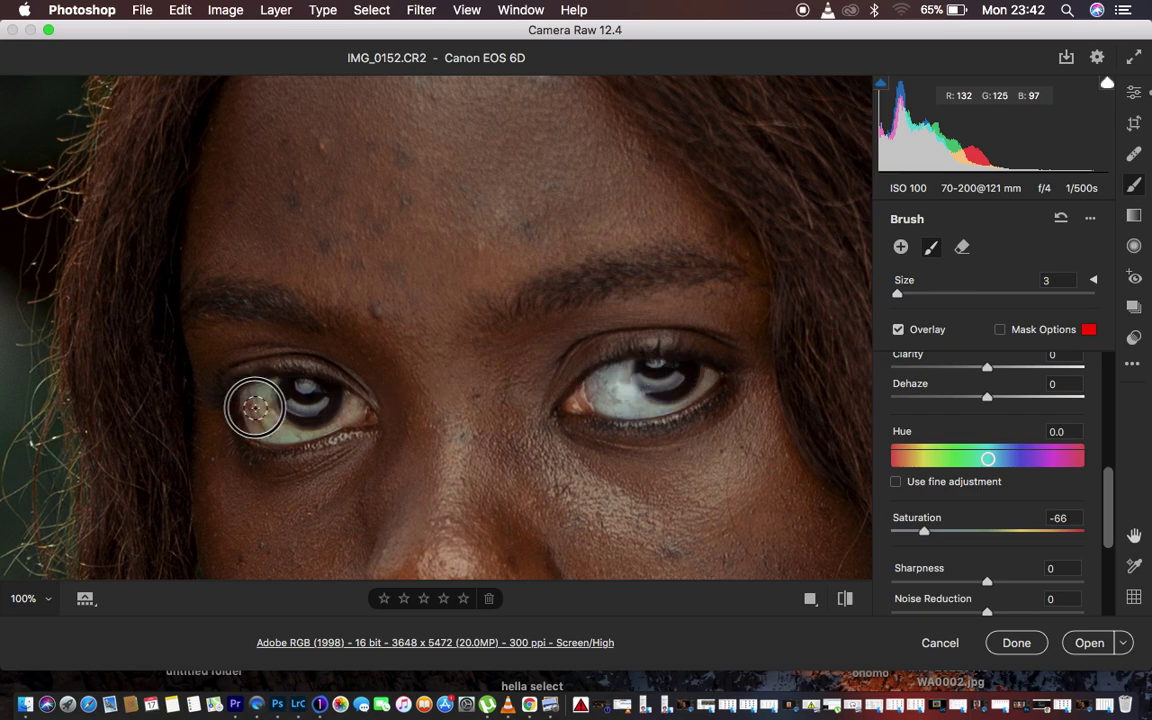
mouse_move(255, 408)
mouse_down()
mouse_move(260, 391)
mouse_move(291, 424)
mouse_move(345, 394)
mouse_move(306, 411)
mouse_move(257, 406)
mouse_move(285, 427)
mouse_move(280, 400)
mouse_move(300, 400)
mouse_move(275, 390)
mouse_move(257, 420)
mouse_move(290, 413)
mouse_move(265, 393)
mouse_move(270, 410)
mouse_move(332, 414)
mouse_move(334, 391)
mouse_move(303, 417)
mouse_move(257, 404)
mouse_move(263, 390)
mouse_move(384, 410)
mouse_up()
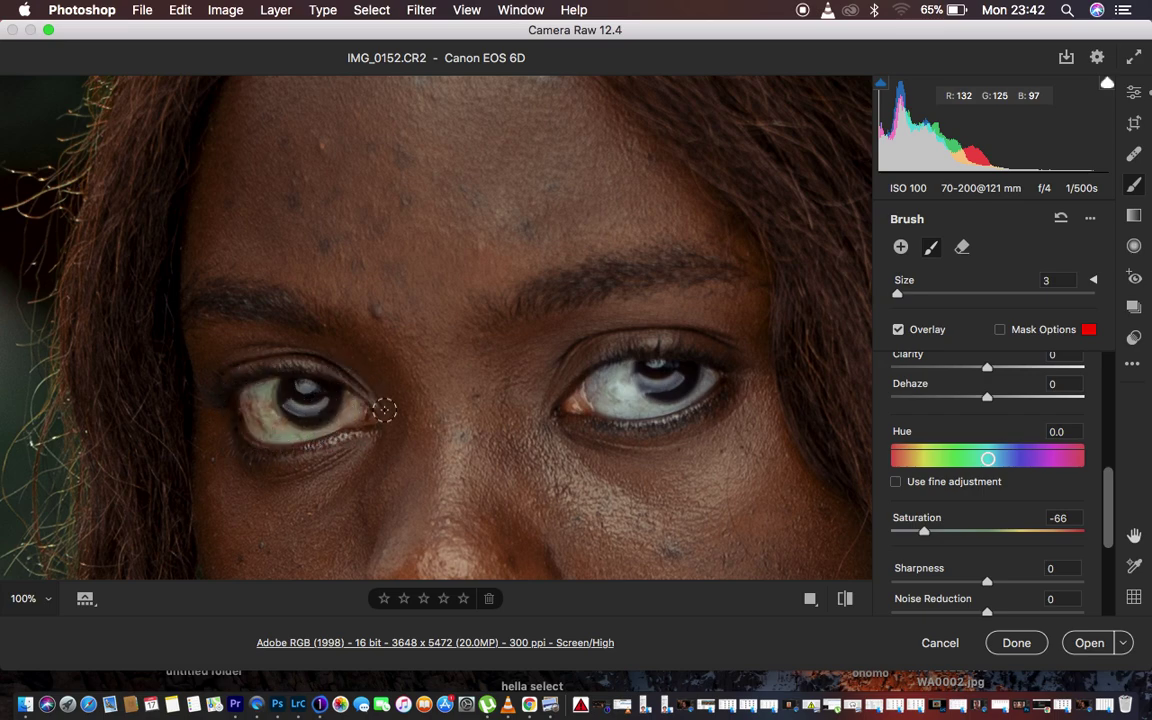
key(v)
key(v)
key(v)
key(v)
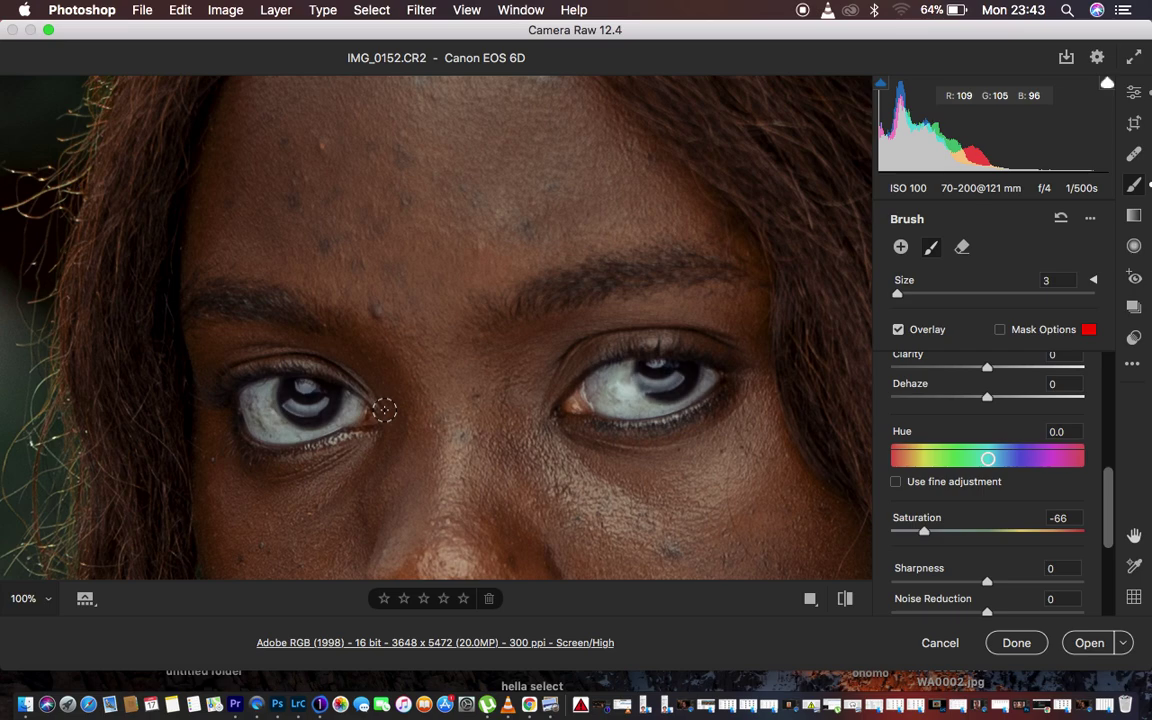
key(super+alt+space)
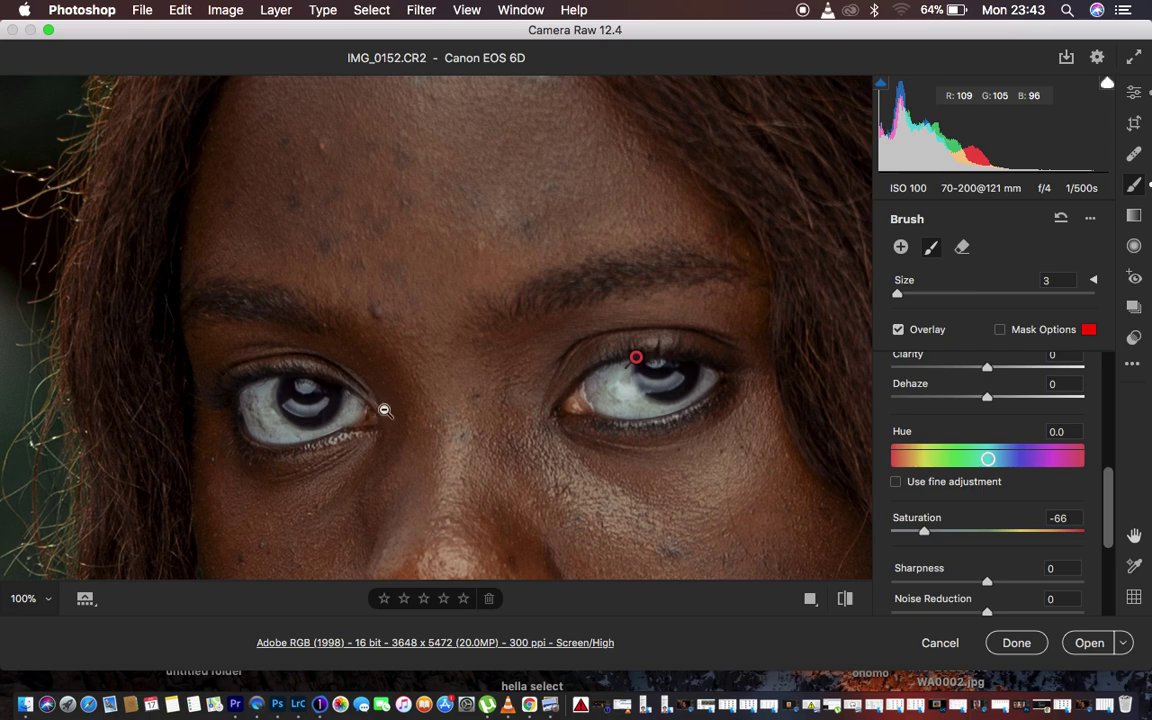